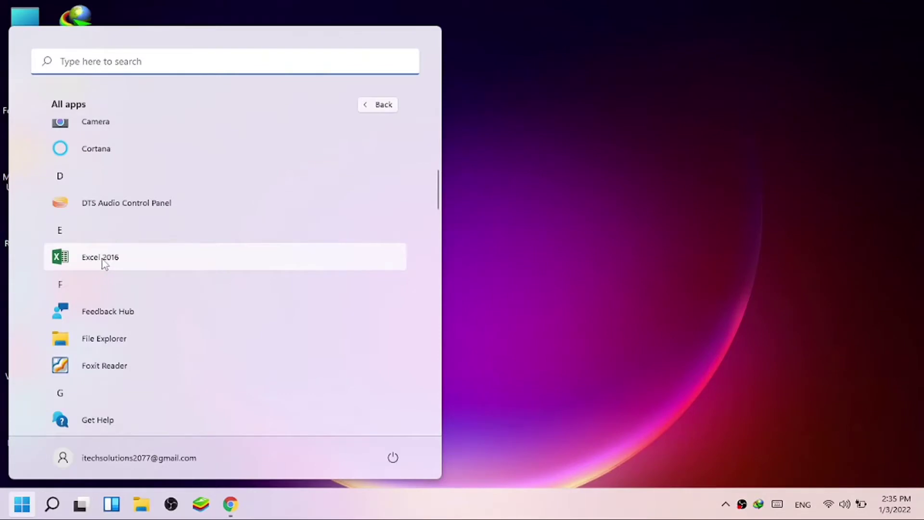
Launch Excel 2016, dismiss the activation wizard and create a blank workbook.
click(102, 260)
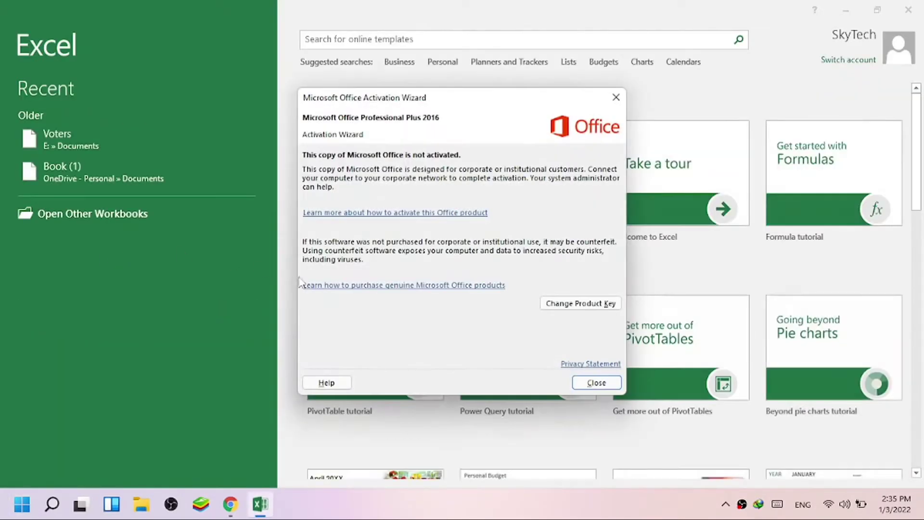
click(584, 372)
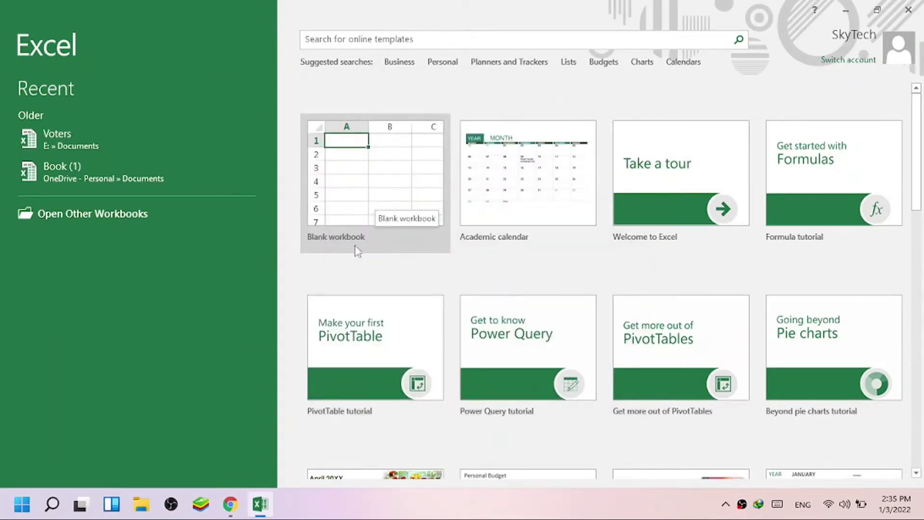
click(344, 188)
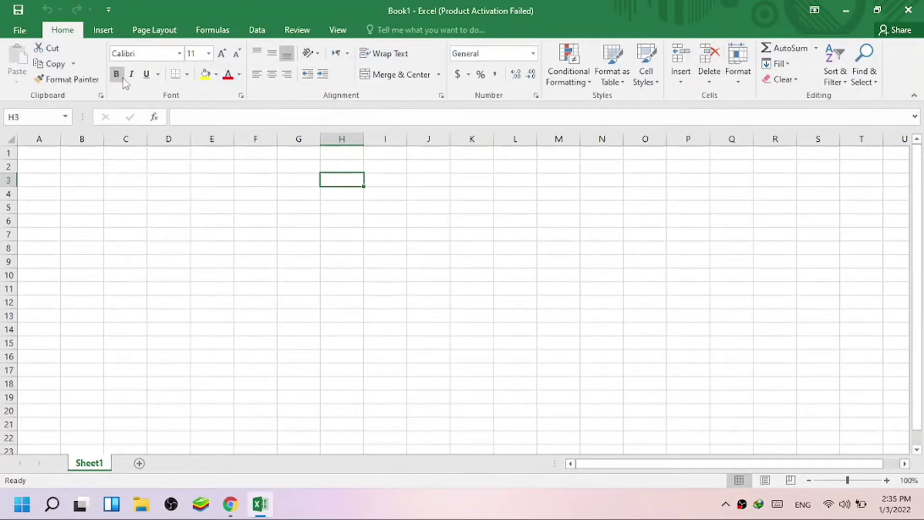
Examine the Insert, Page Layout, Formulas, Data, Review and View command sets, ending back on the Home commands.
click(110, 35)
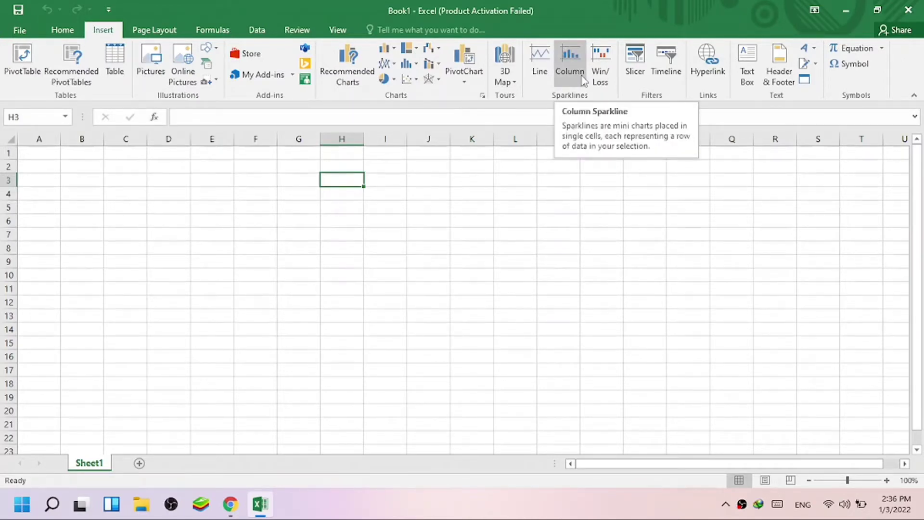
click(171, 32)
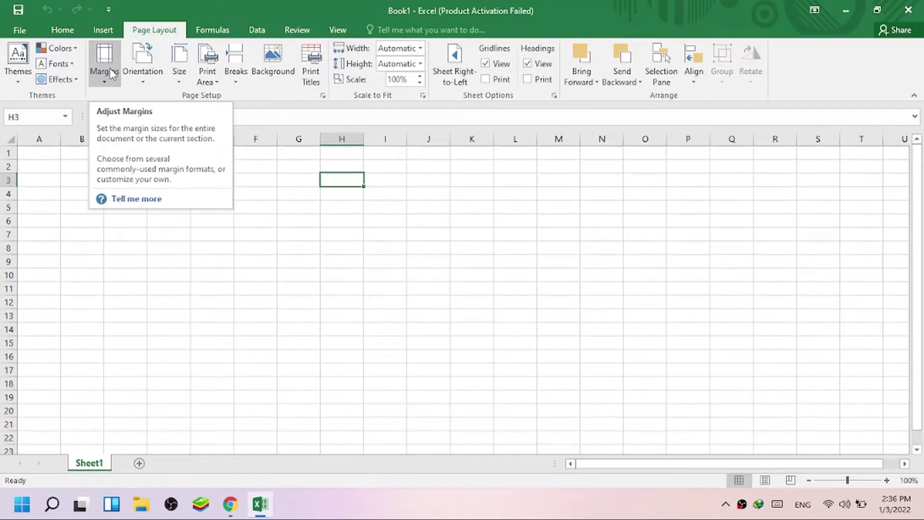
click(209, 32)
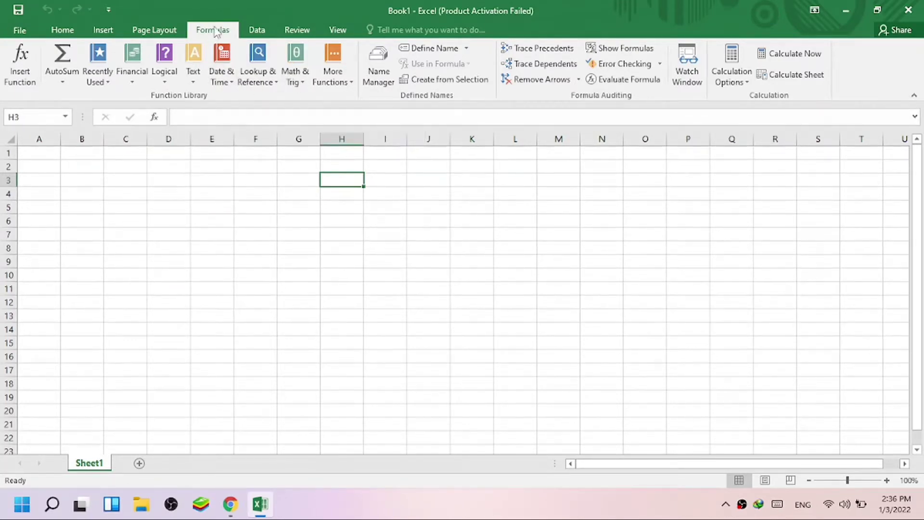
click(250, 34)
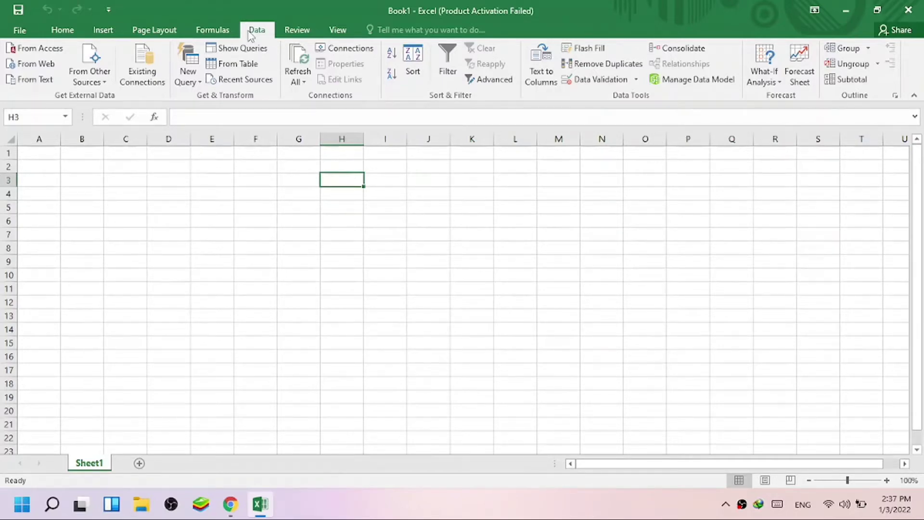
click(297, 33)
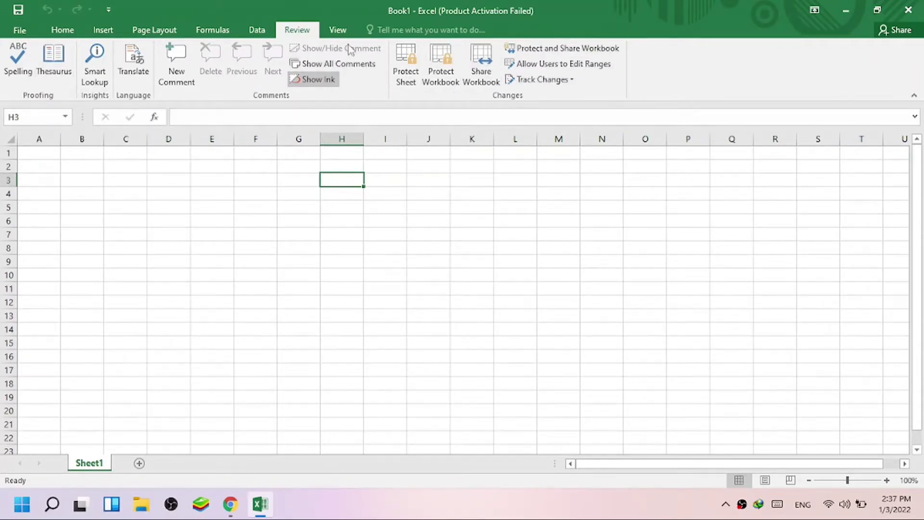
click(338, 31)
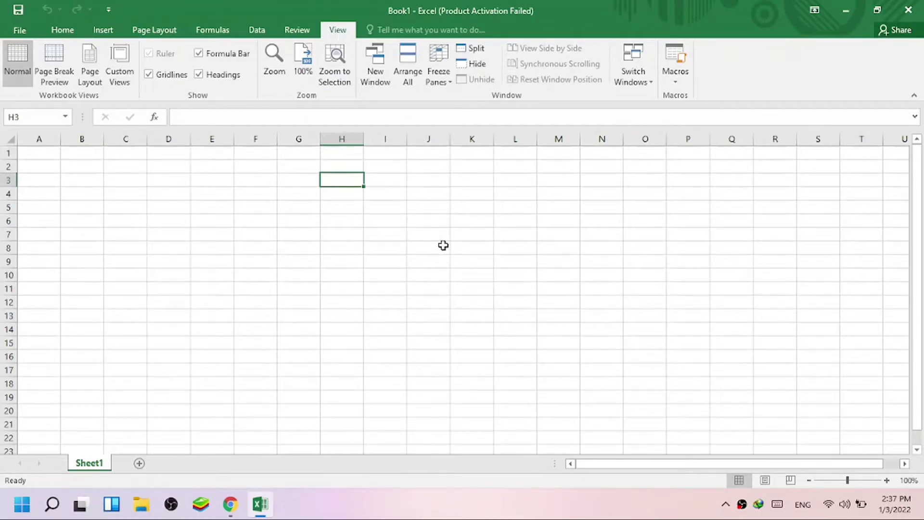
click(61, 32)
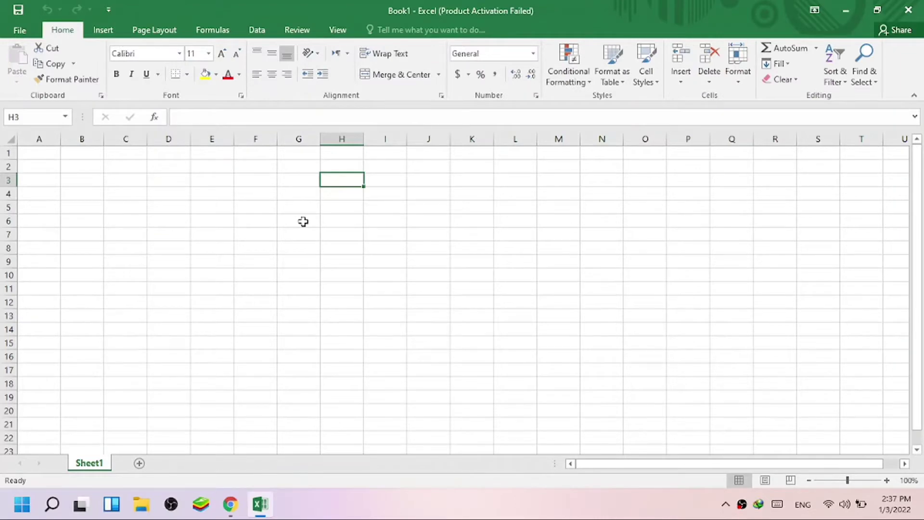
Select cells A1, A2, A4 and A3 in turn to examine how each cell is addressed.
click(39, 118)
click(44, 153)
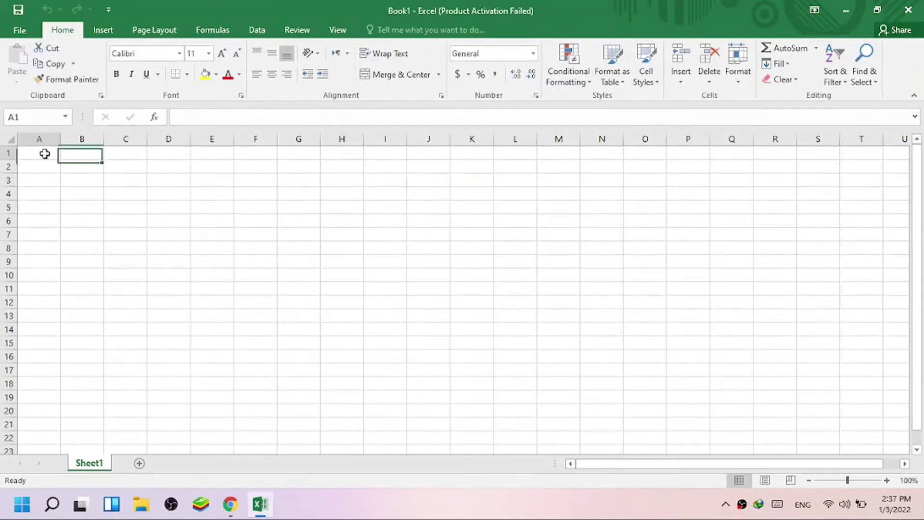
click(46, 169)
click(45, 190)
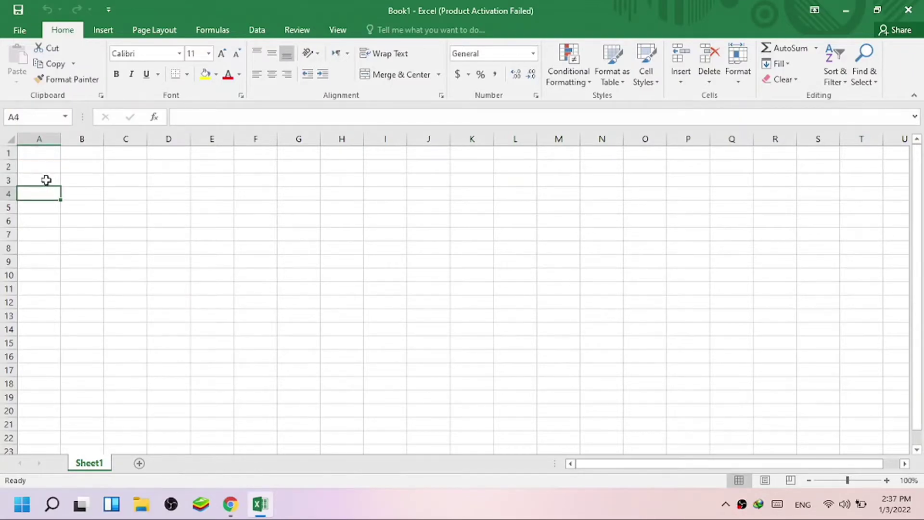
click(45, 180)
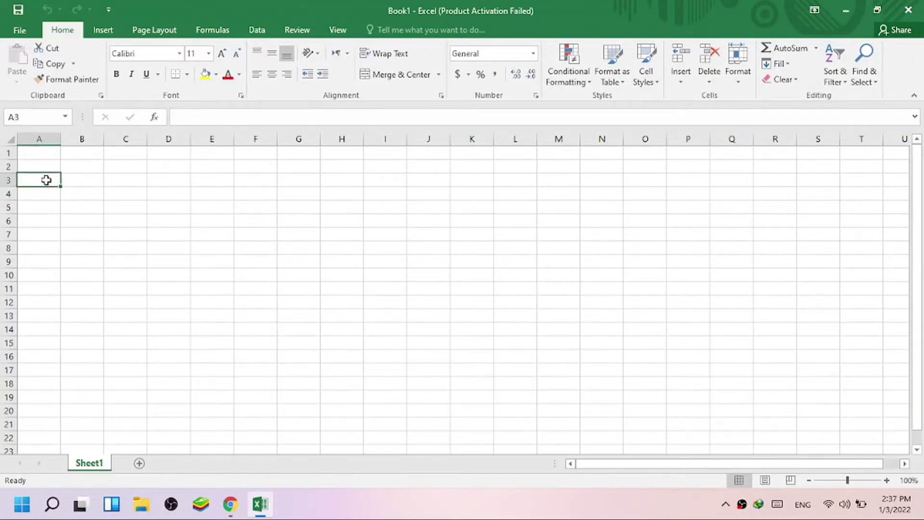
Enlarge the worksheet view to 130% and select cell B3.
click(887, 480)
click(887, 480)
click(887, 480)
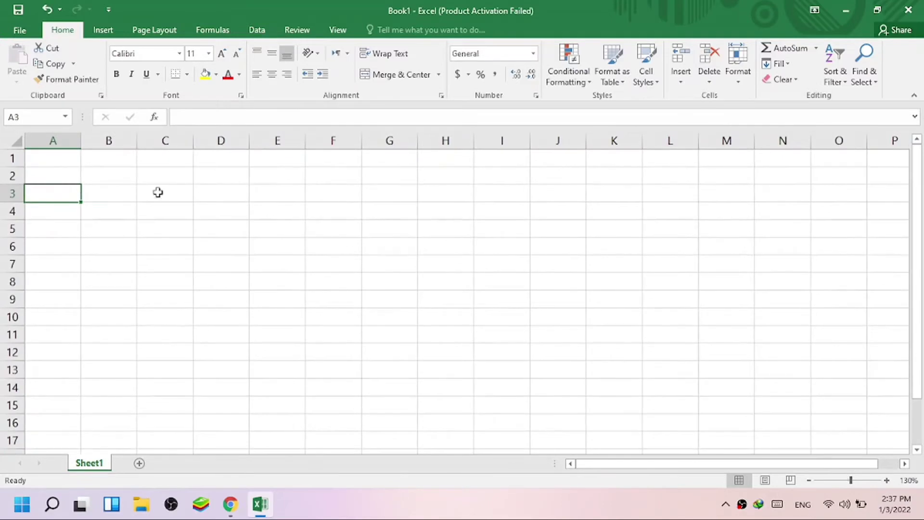
click(108, 191)
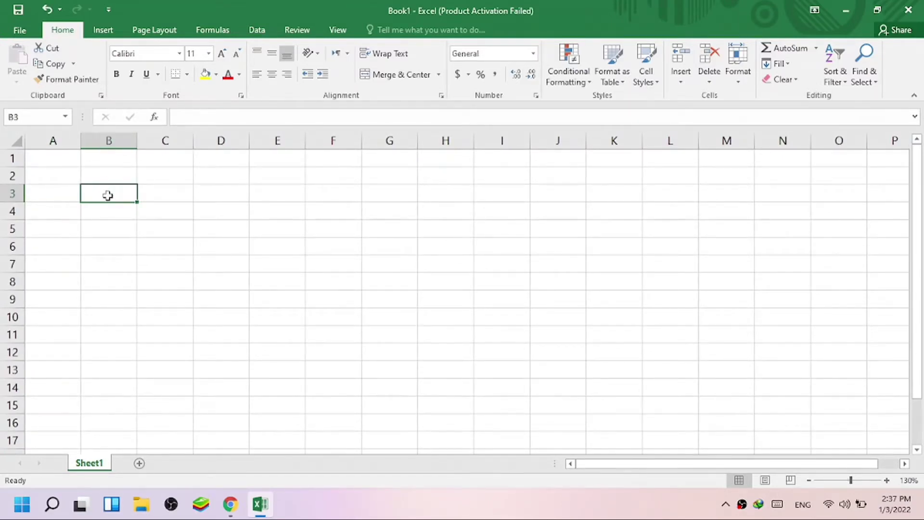
Select the cell range A1:C11, clear it, and select a wider block starting at A1 before clearing that too.
click(41, 118)
drag(42, 158, 171, 332)
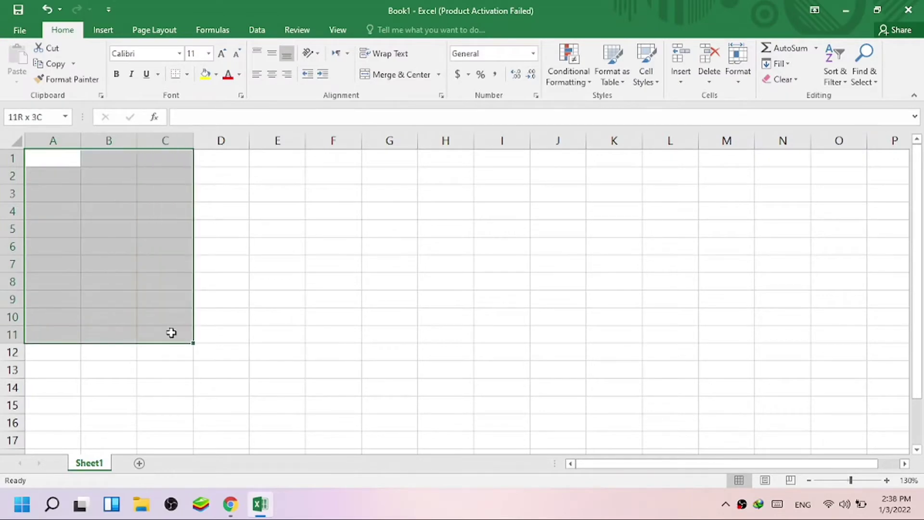
click(241, 288)
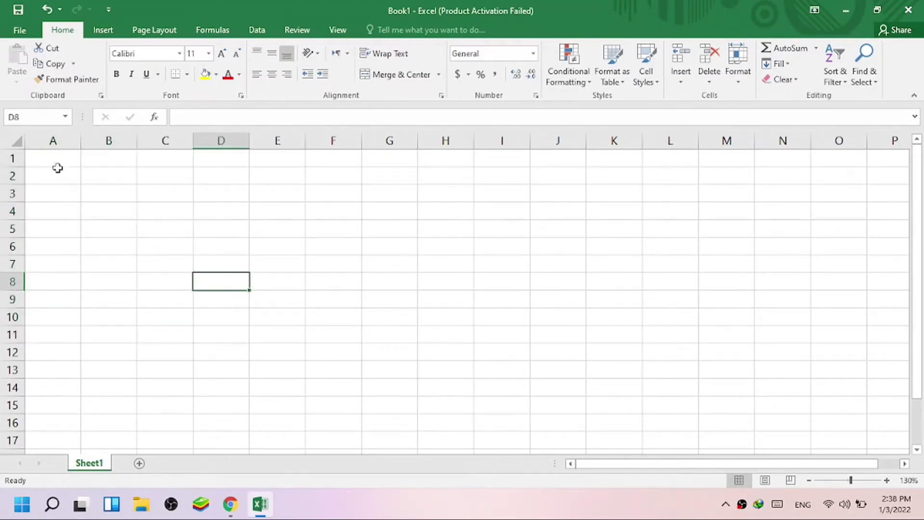
drag(41, 159, 351, 255)
click(475, 246)
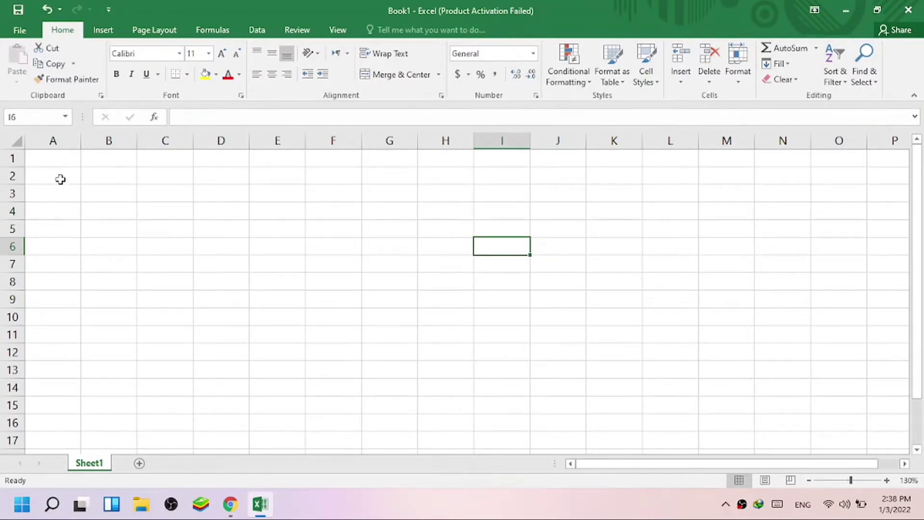
Select cells B2 and G6, and move the active cell one column left and two rows down.
click(113, 179)
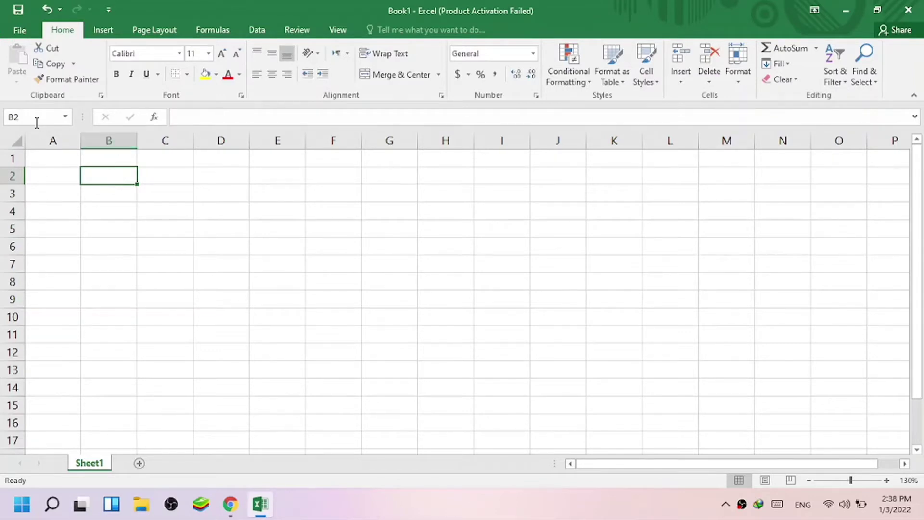
click(376, 242)
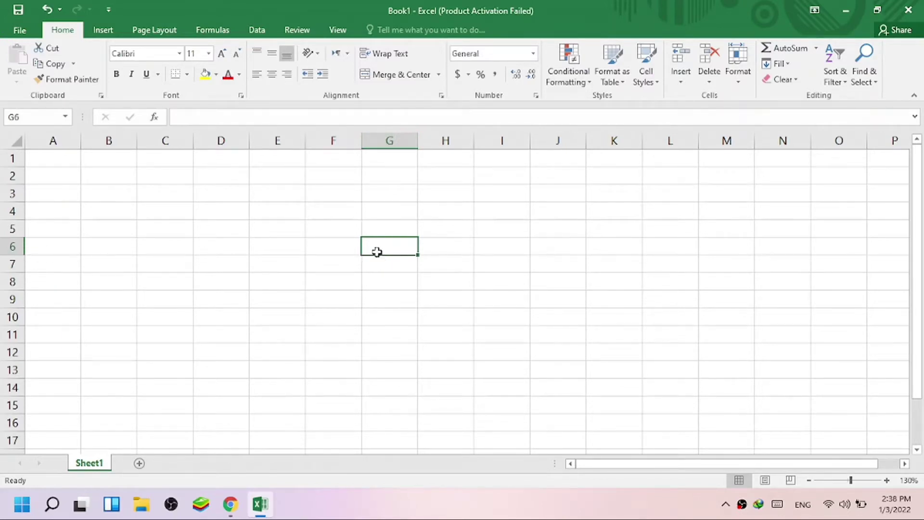
key(Left)
key(Down)
key(Down)
Enter the text "welcome to skytech" in cell C4.
click(169, 211)
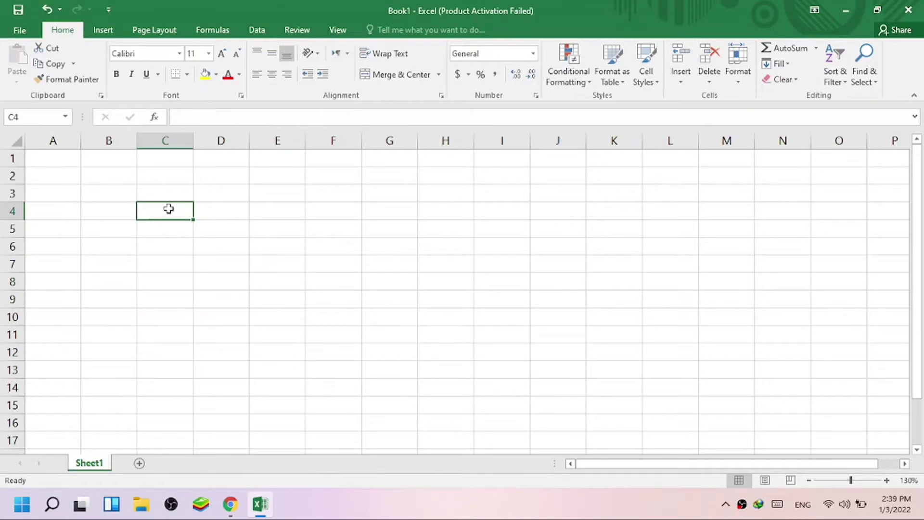
text(wel)
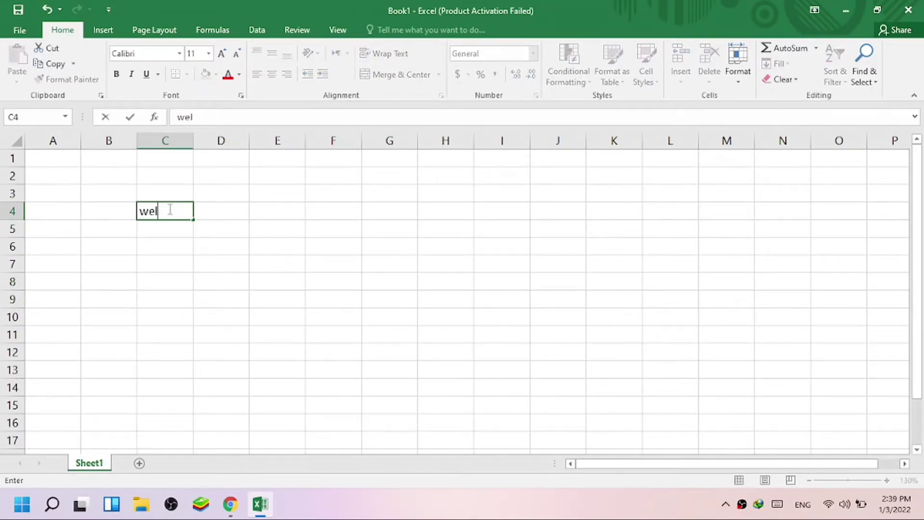
text(come to s)
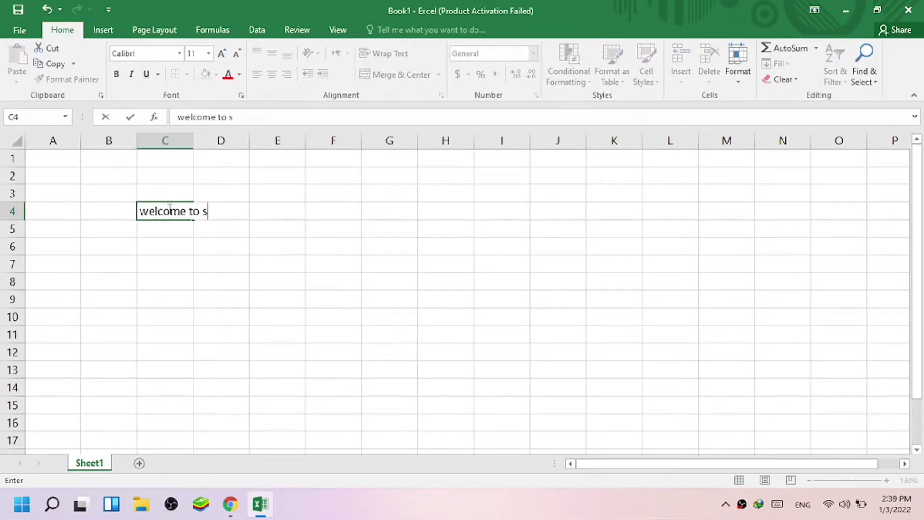
text(kytech)
key(Return)
Check which cell holds the welcome text, and widen column C, finishing with an automatic fit to its contents.
click(174, 262)
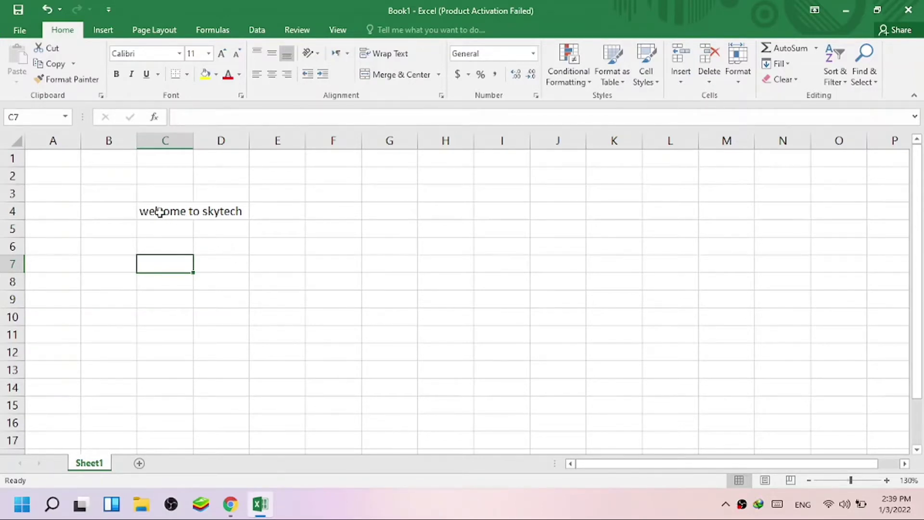
click(159, 212)
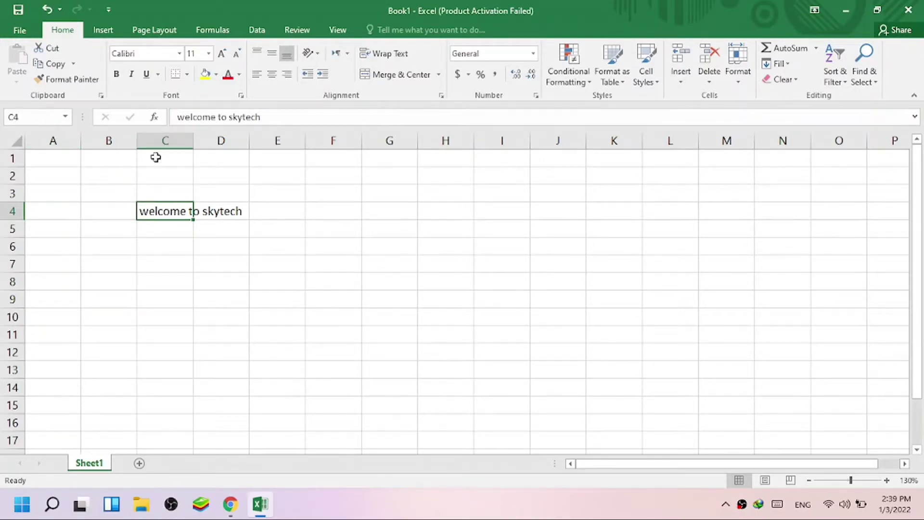
click(219, 210)
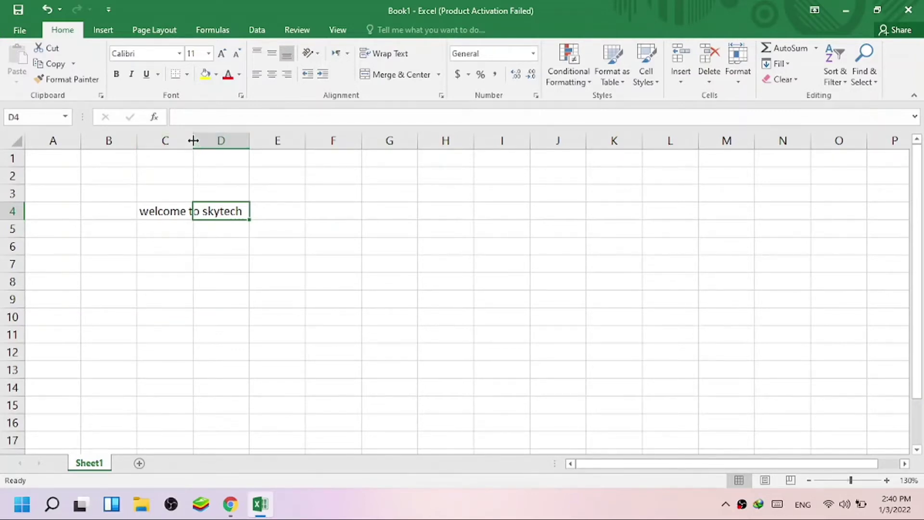
drag(193, 140, 284, 140)
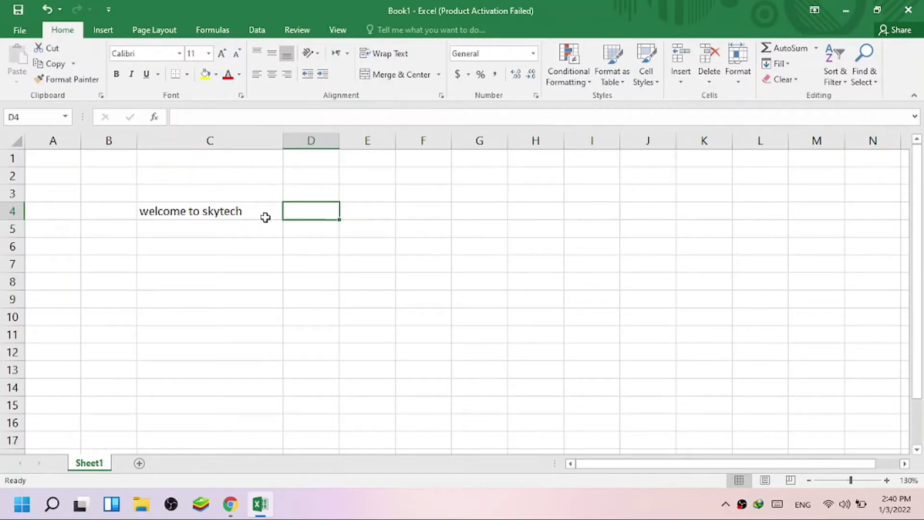
double_click(282, 140)
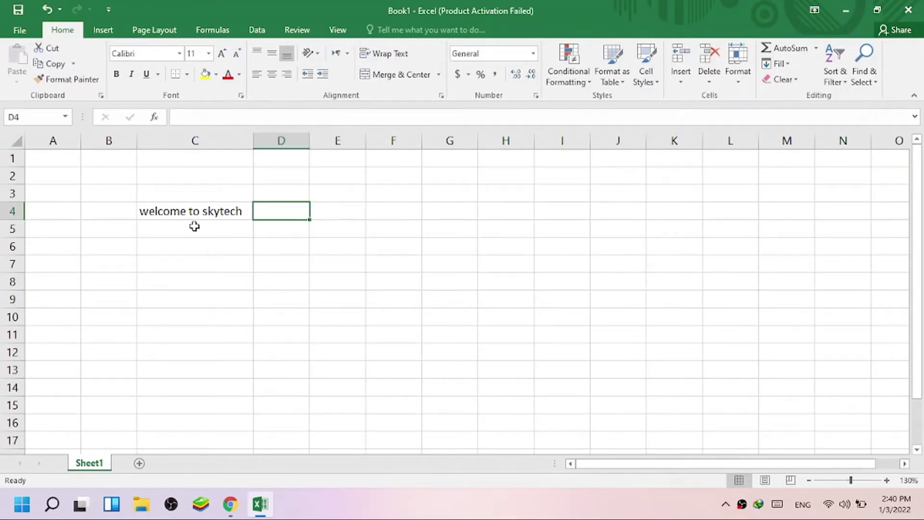
Format the welcome text in cell C4 as bold, italic and underlined.
click(170, 211)
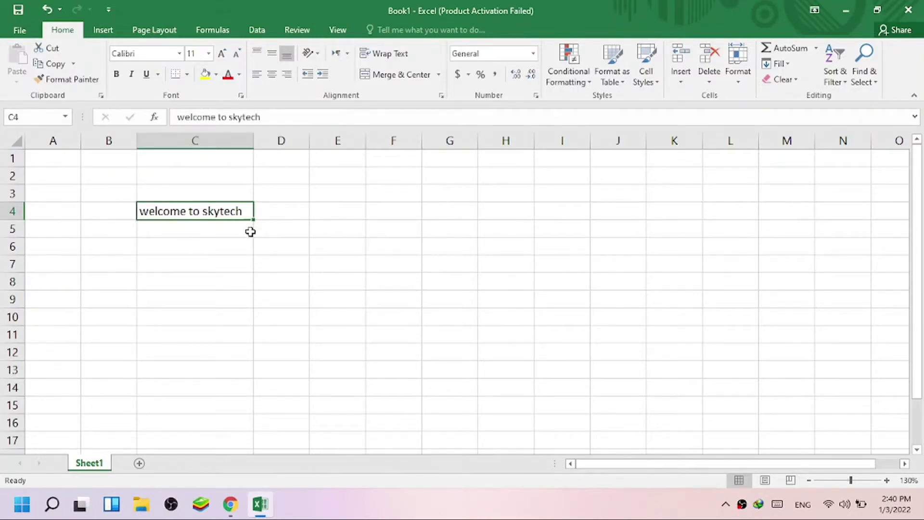
click(117, 74)
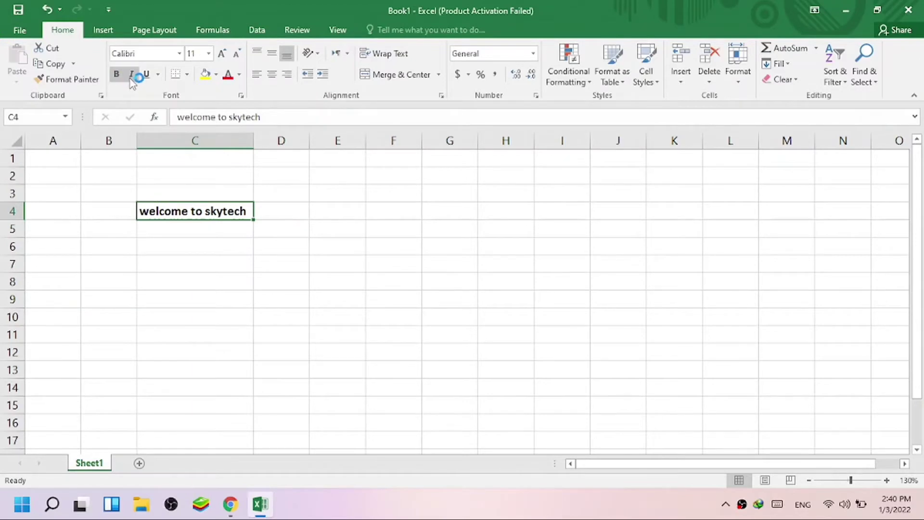
click(132, 74)
click(146, 74)
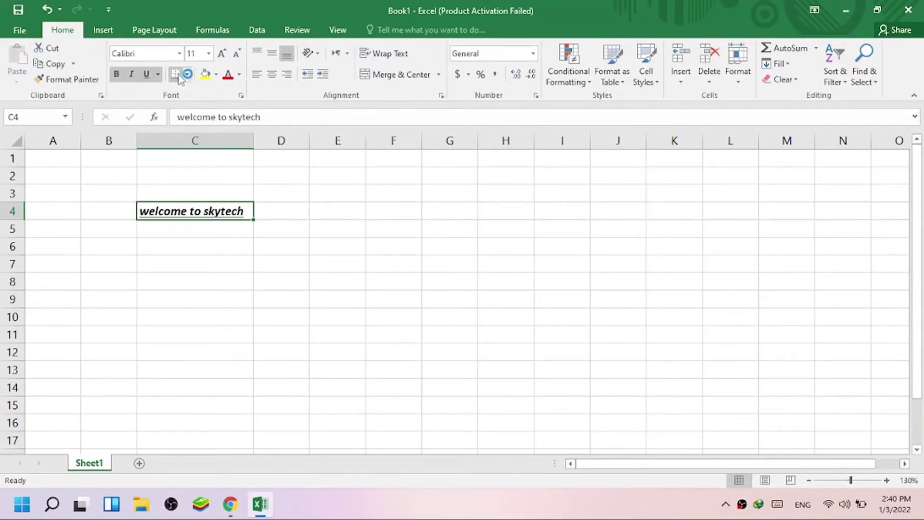
Set the font size of the text in C4 to 16 and adjust it to 18.
click(209, 53)
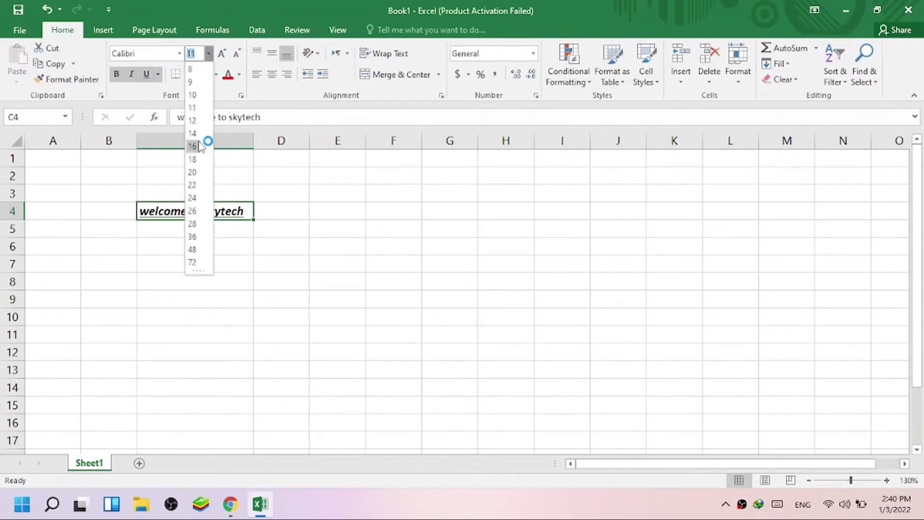
click(197, 138)
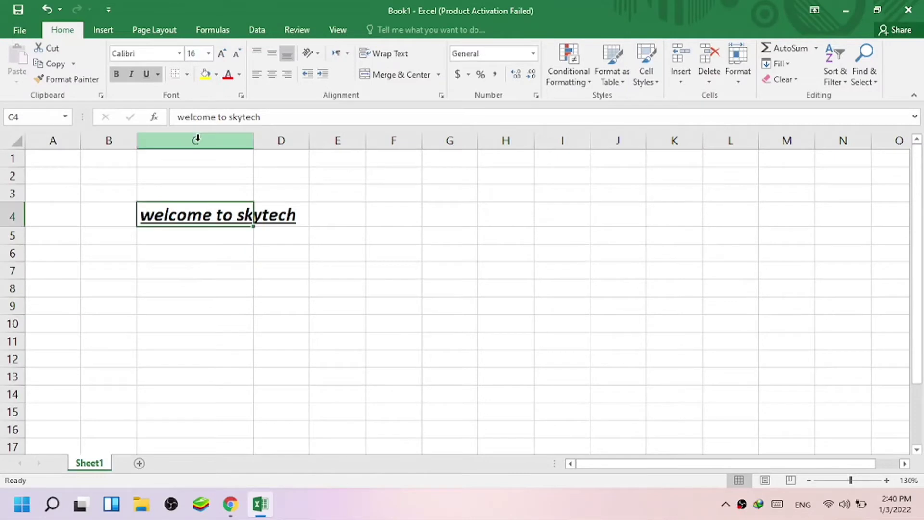
click(222, 53)
click(221, 53)
click(235, 54)
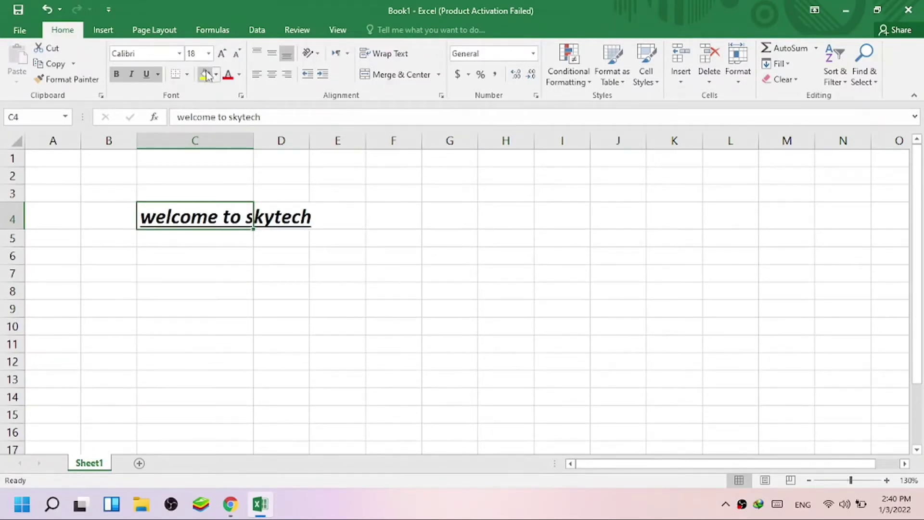
Color the welcome text in cell C4 dark gold and give the cell a yellow fill.
click(239, 75)
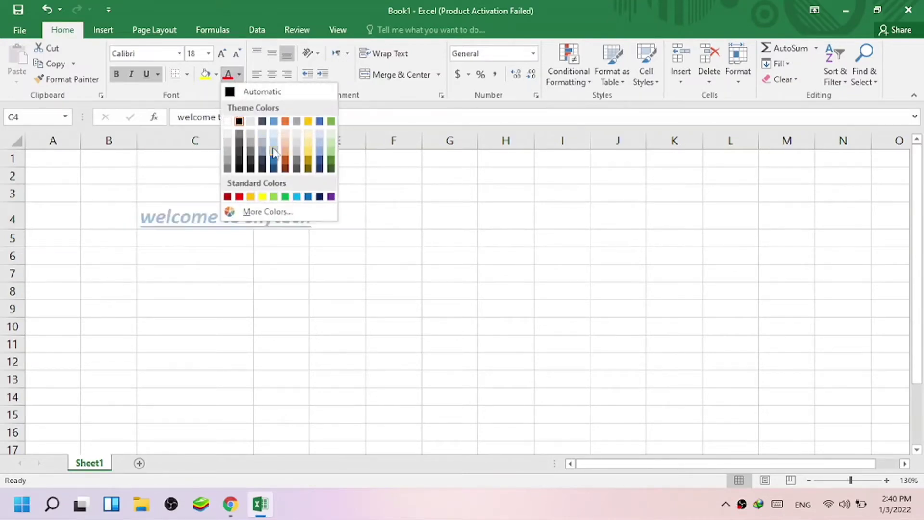
click(307, 165)
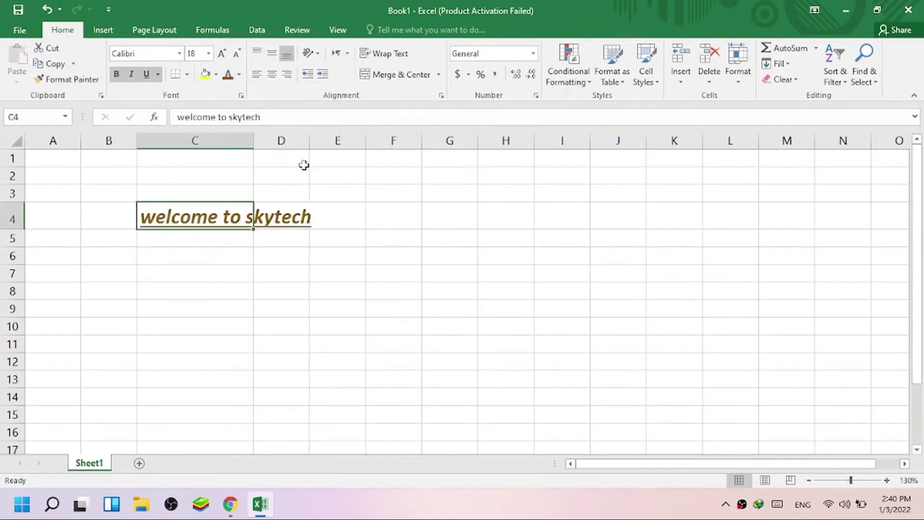
click(217, 75)
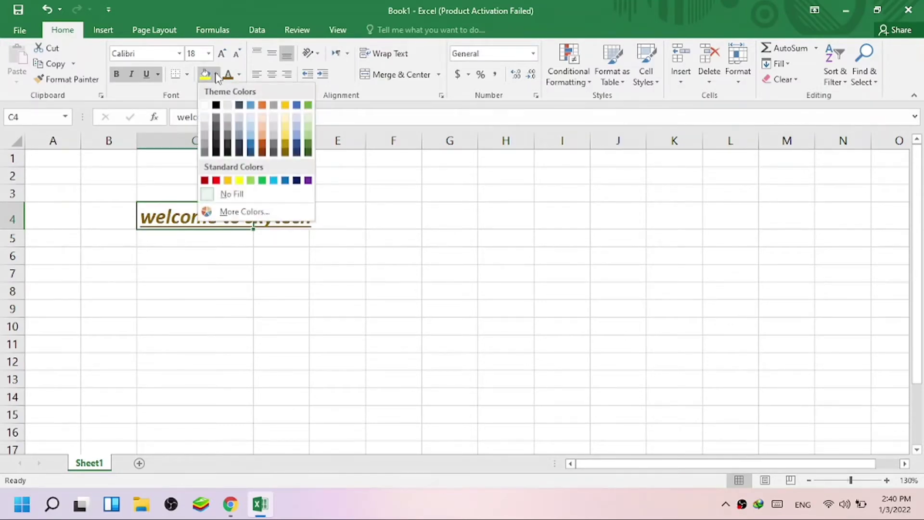
click(239, 181)
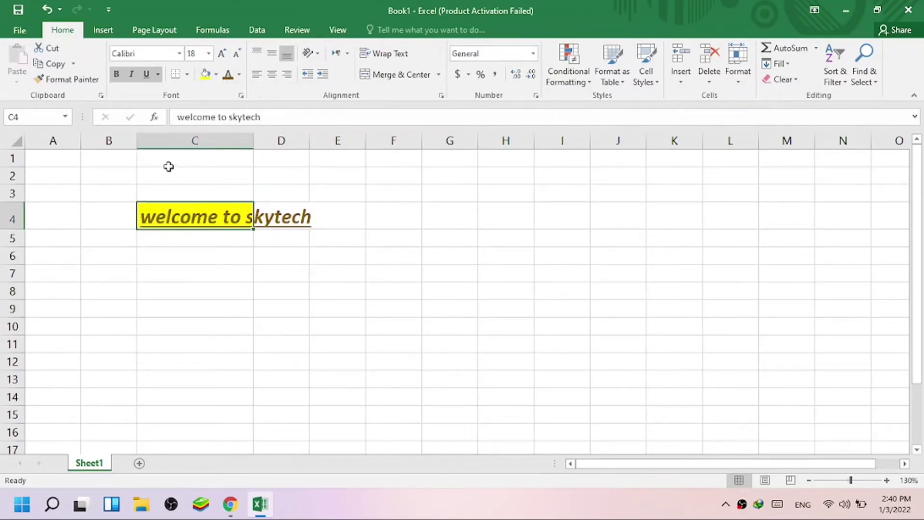
Apply outside borders to cell C4 and widen column C so the whole welcome text fits inside it.
click(187, 75)
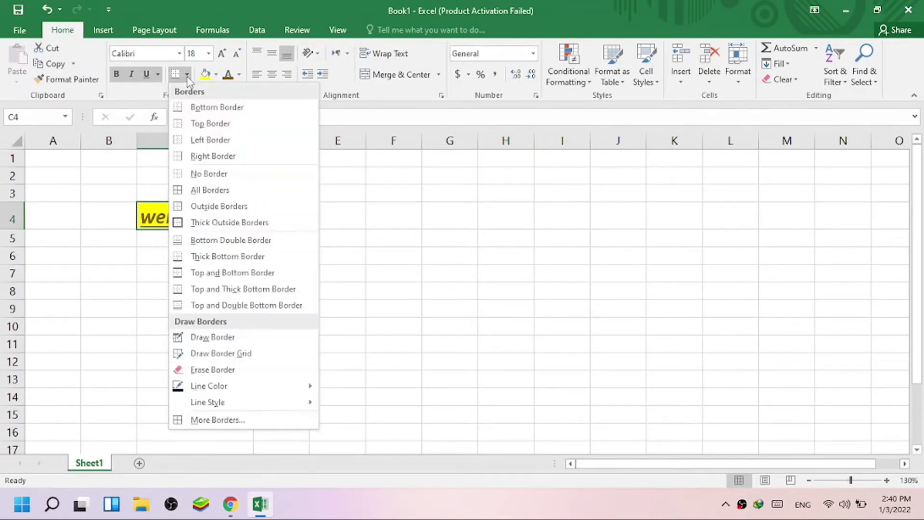
click(238, 207)
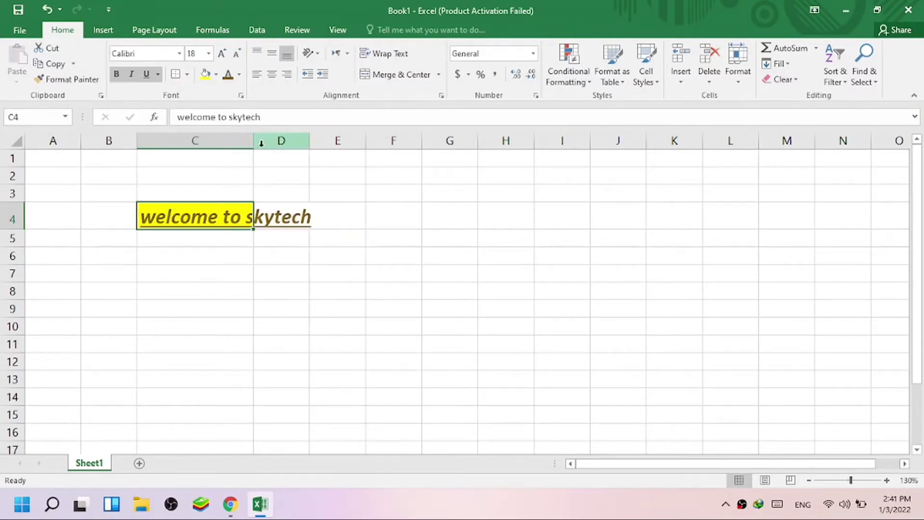
drag(253, 140, 329, 140)
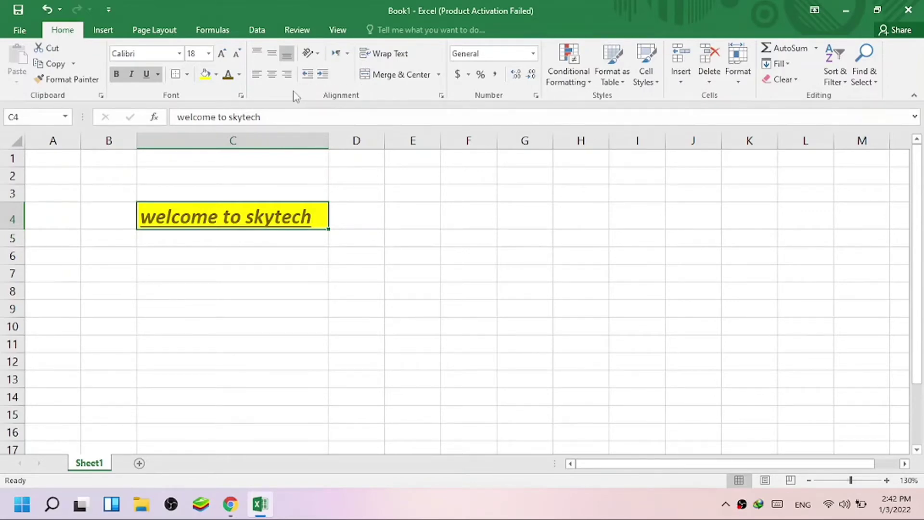
Review the font, style, size, underline, color and effects options in the cell formatting settings for C4.
click(241, 97)
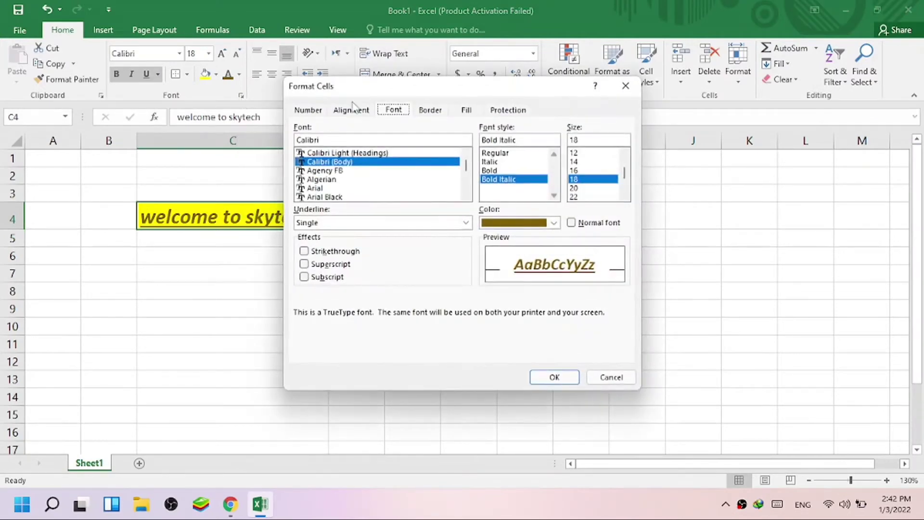
drag(472, 93, 504, 110)
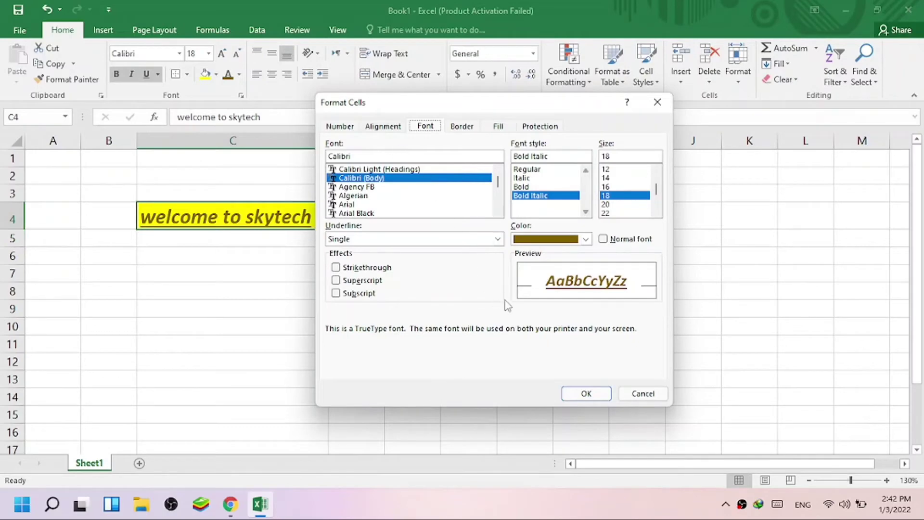
click(587, 394)
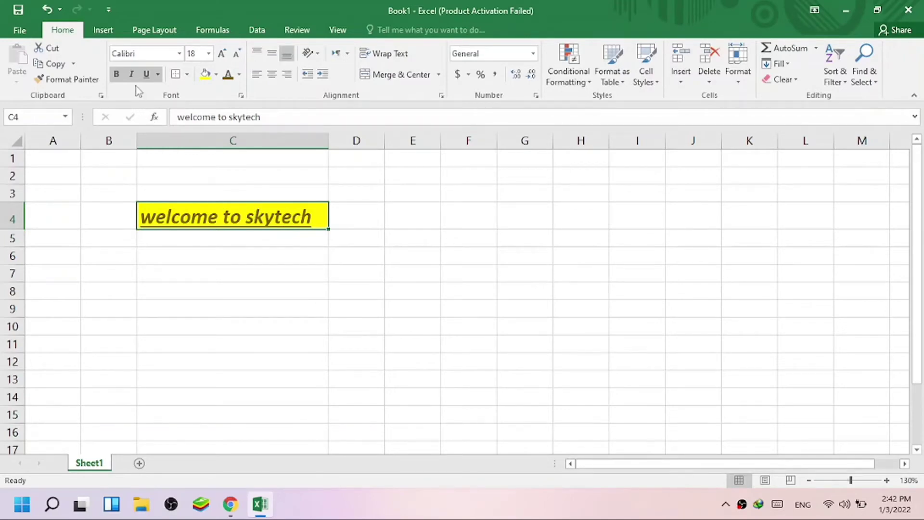
Remove the bold, italic and underline formatting from the welcome text in cell C4.
click(117, 75)
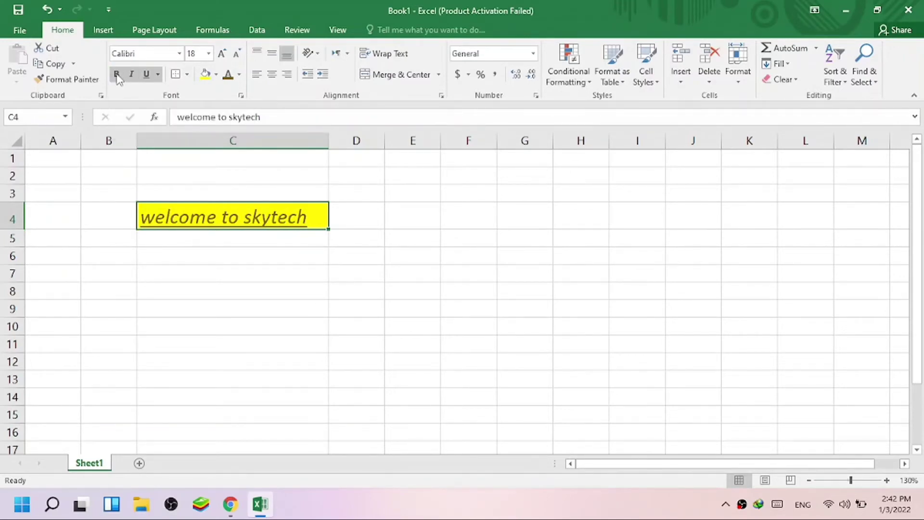
click(132, 76)
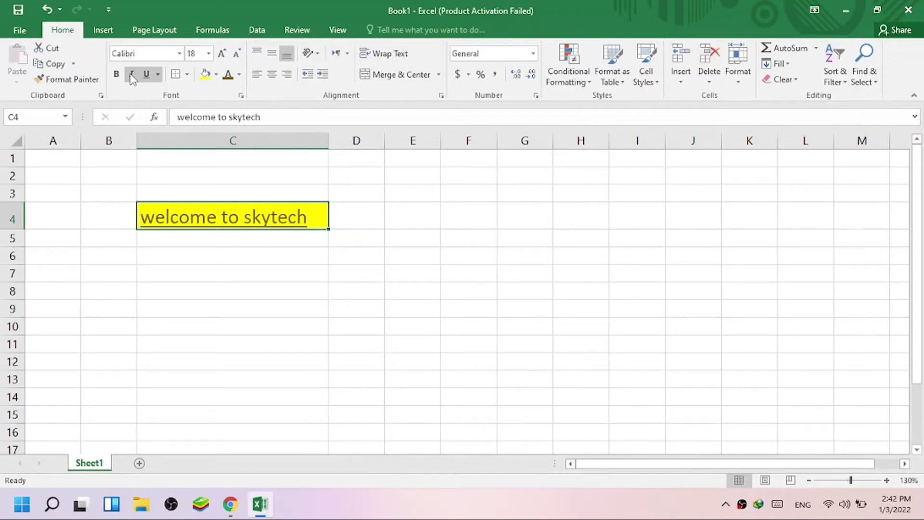
click(146, 75)
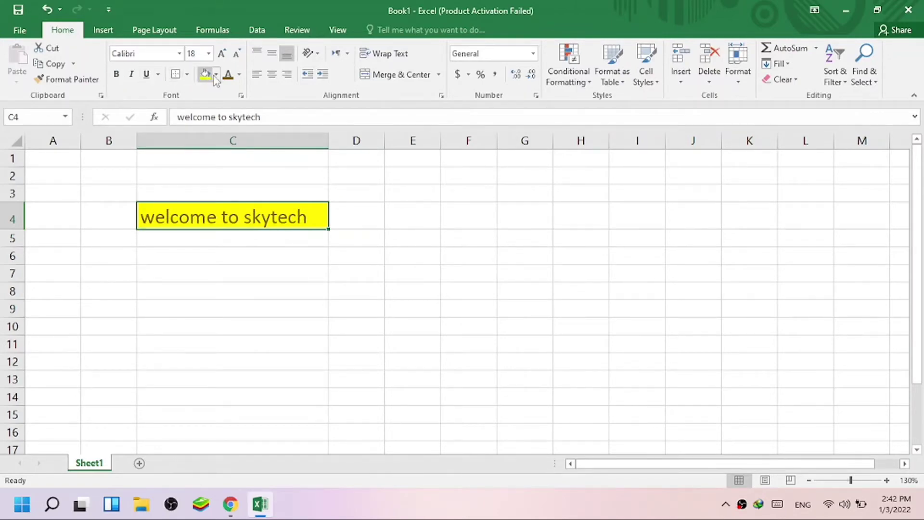
Reduce the font size of the text in C4 to 10 and readjust it to 12.
click(208, 54)
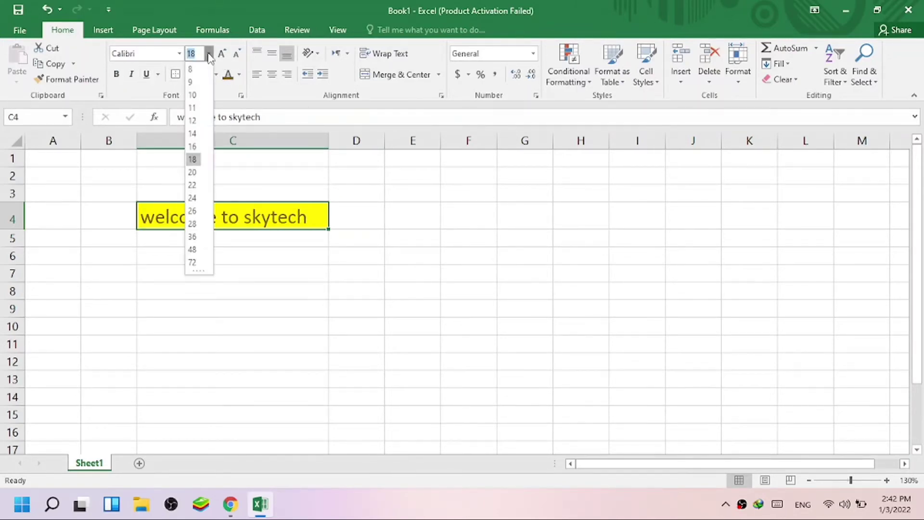
click(198, 96)
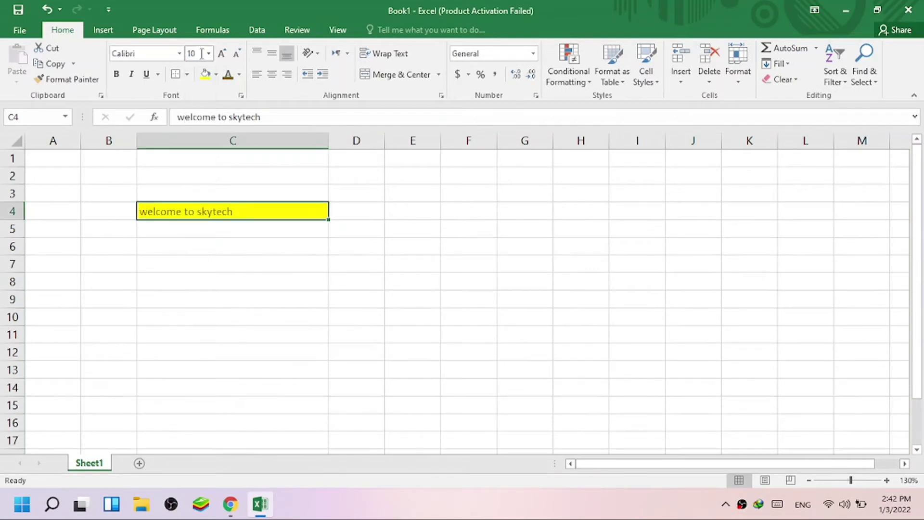
click(208, 53)
click(205, 117)
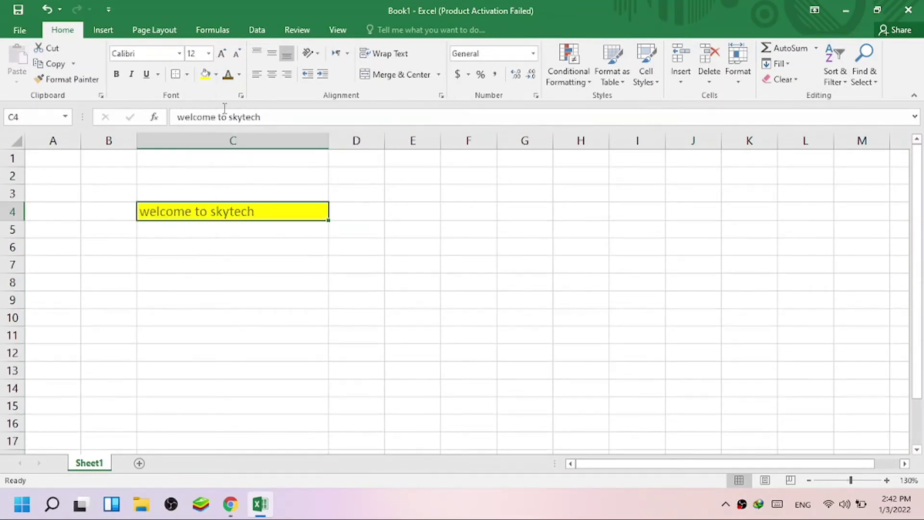
Change the font color of the text in C4 to black and clear the cell's fill color.
click(239, 74)
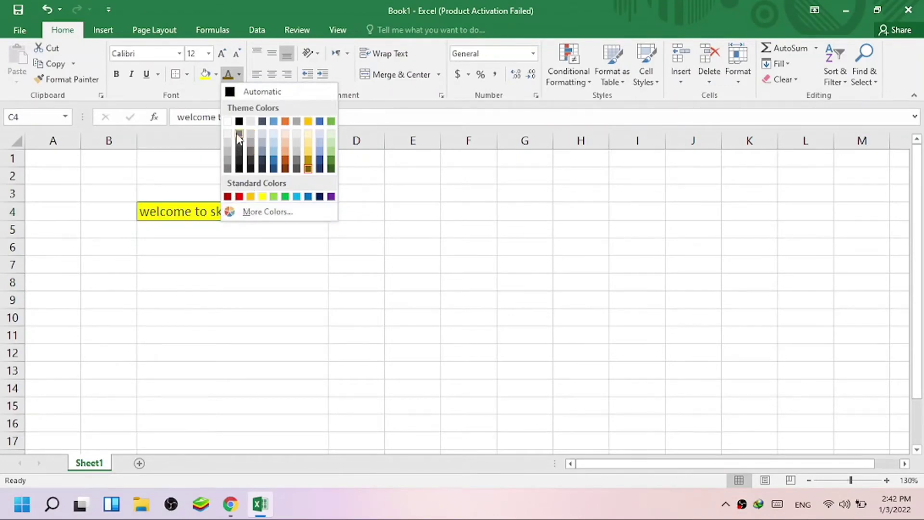
click(239, 137)
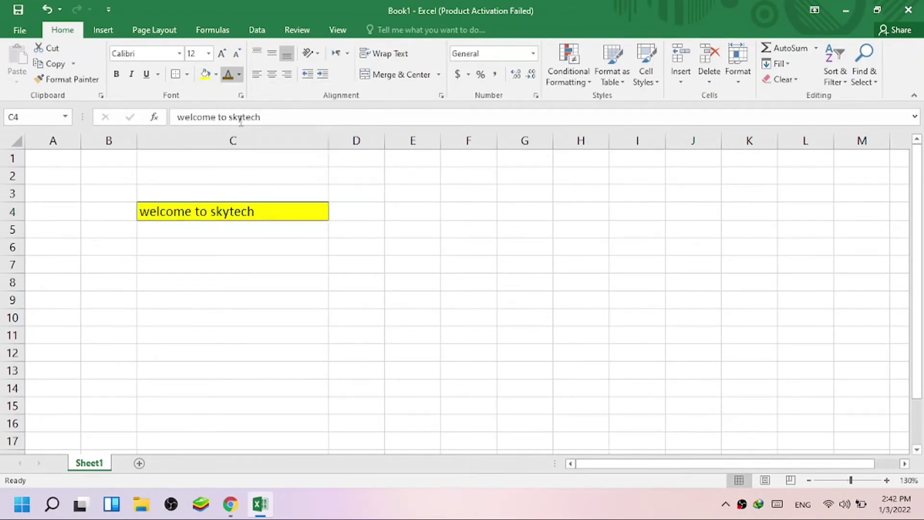
click(216, 75)
click(245, 193)
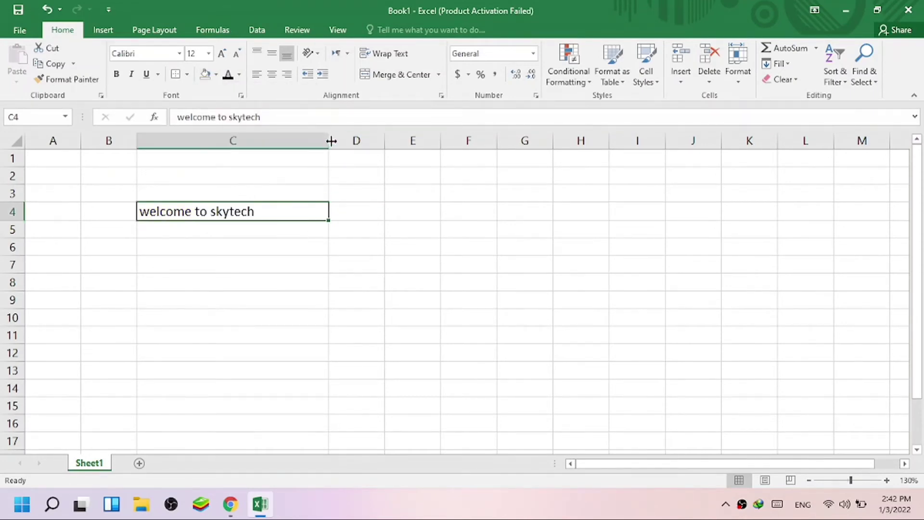
Open the empty cell D7 for editing in the formula bar, and leave it blank by selecting cell C11.
click(348, 267)
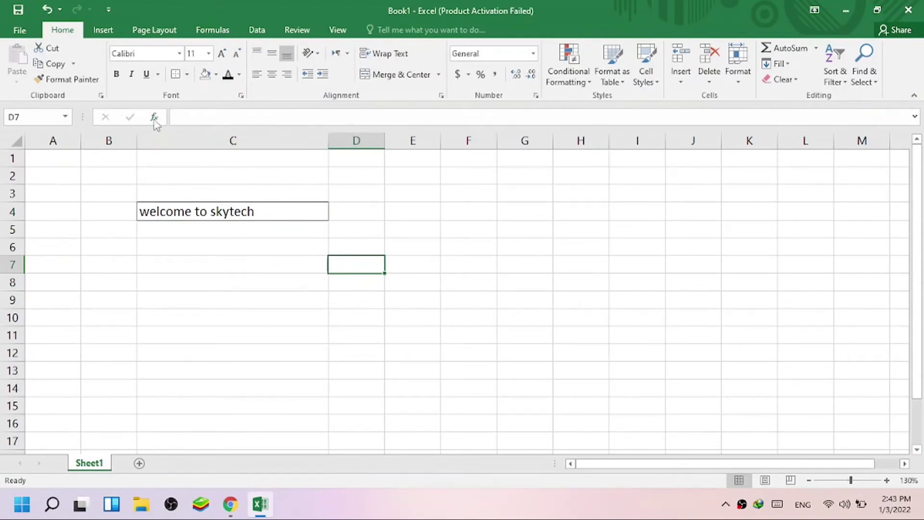
click(183, 116)
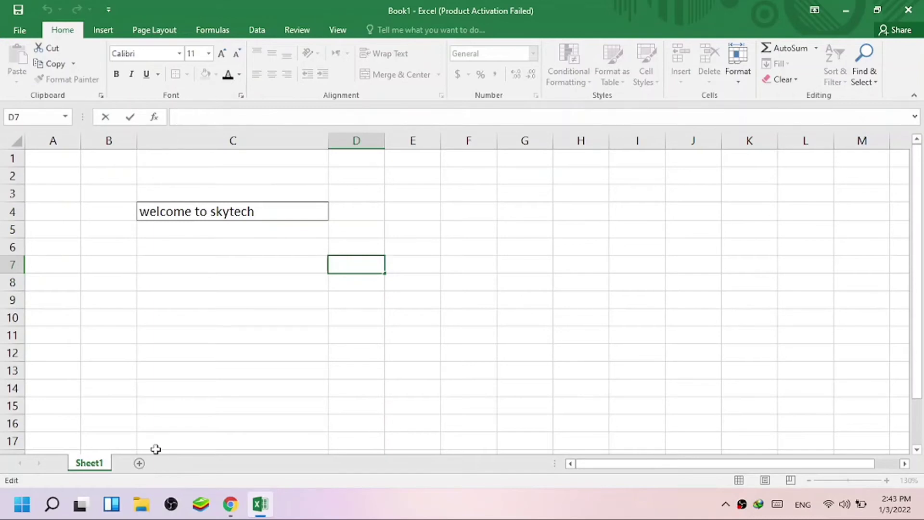
click(302, 340)
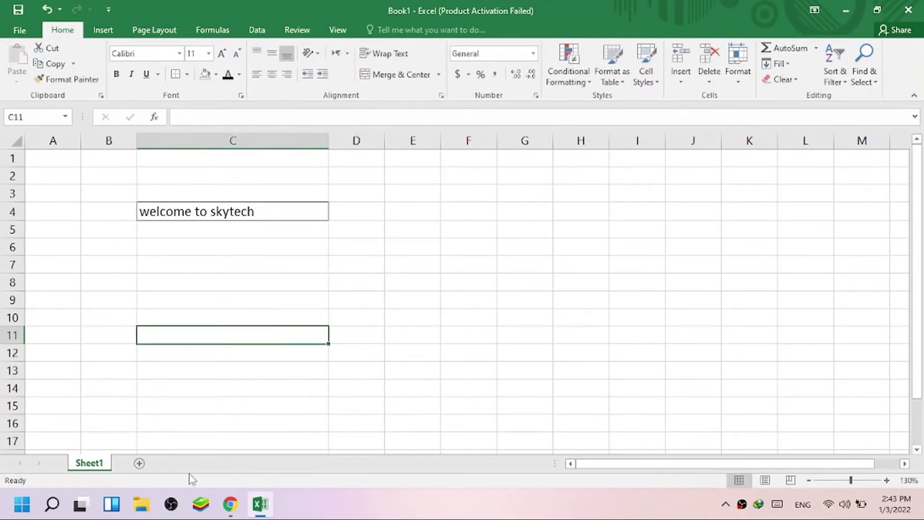
Add two new worksheets to the workbook and switch back through them to Sheet1.
click(146, 464)
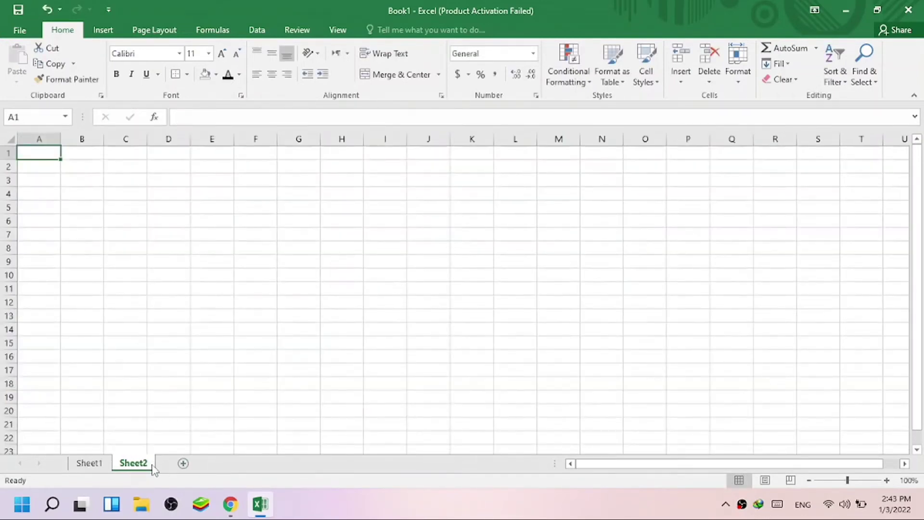
click(183, 464)
click(134, 464)
click(90, 464)
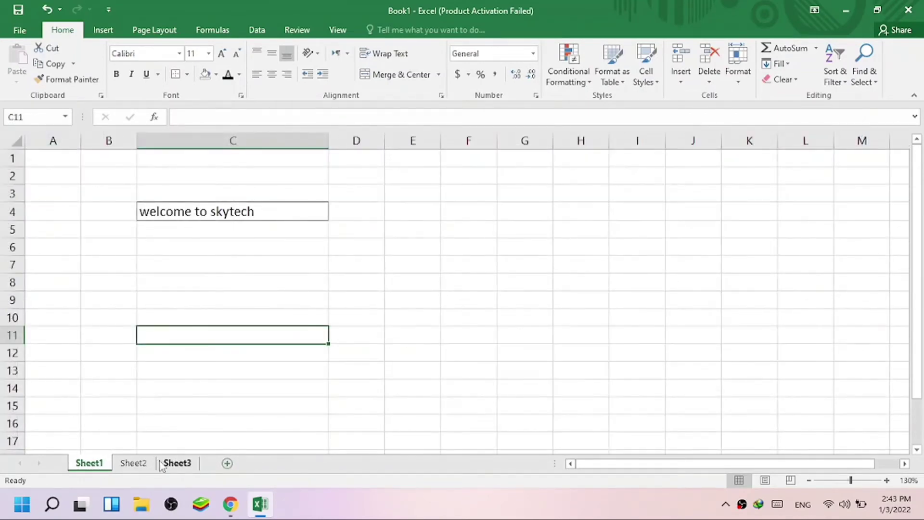
Enter a person's first name in cell D6 and copy it with the fill handle across the range D6 to F16.
click(356, 246)
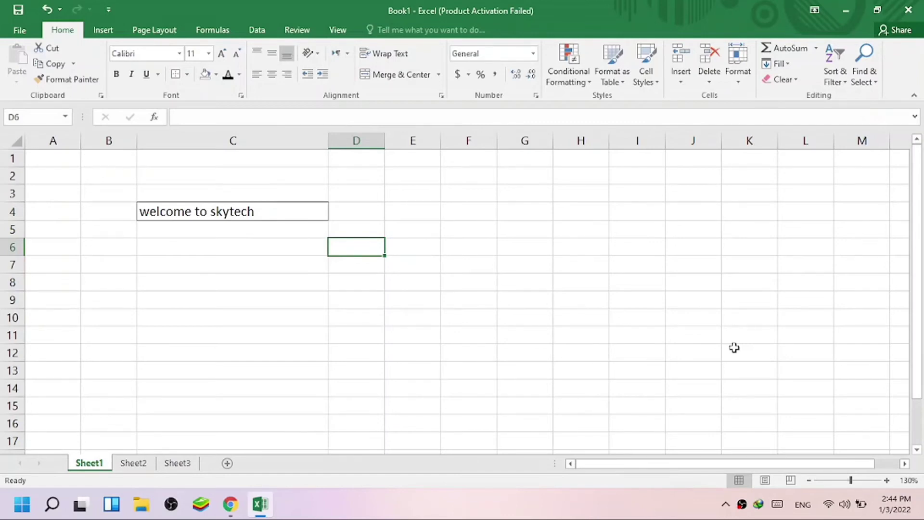
text(Arman)
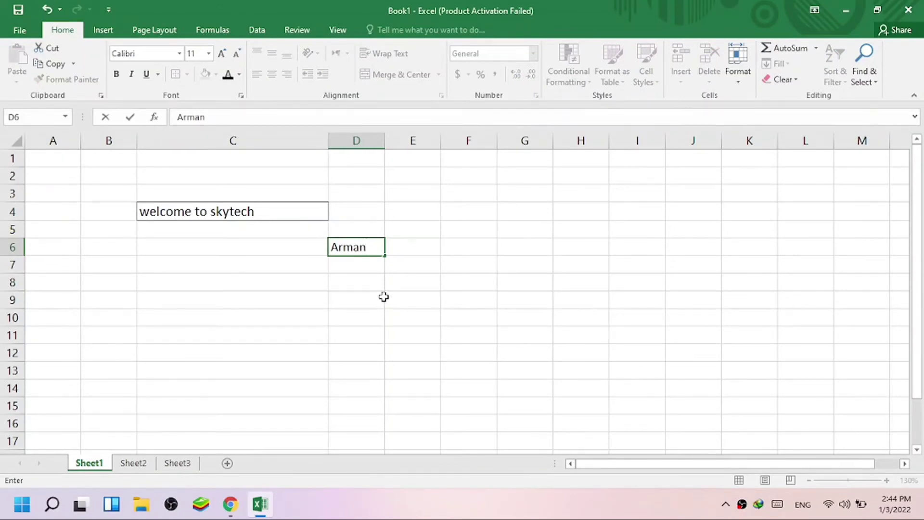
click(411, 289)
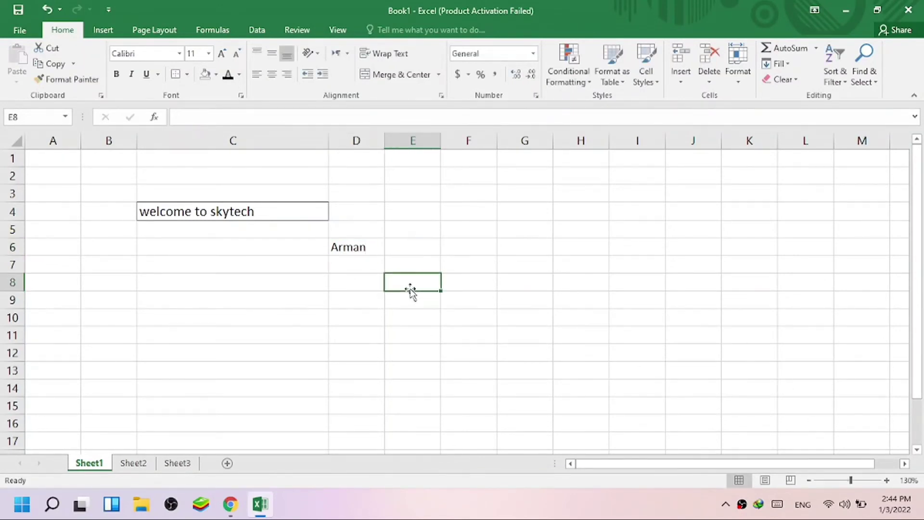
click(370, 248)
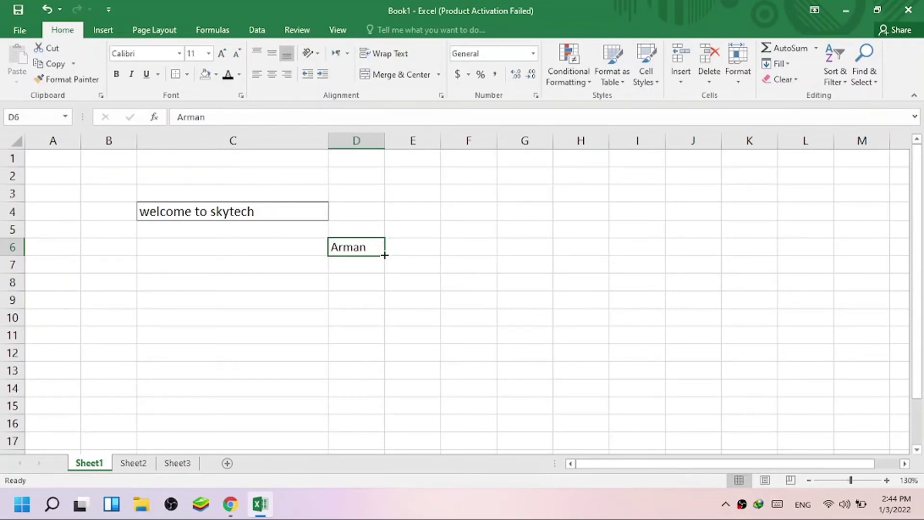
drag(385, 255, 482, 433)
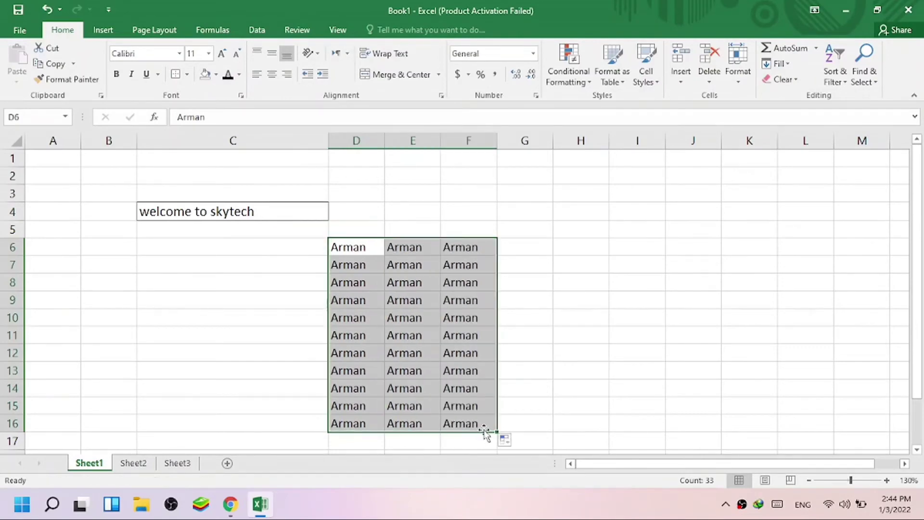
Enter 1 in cell G6 and fill down to G16 as a number series increasing by one.
click(527, 253)
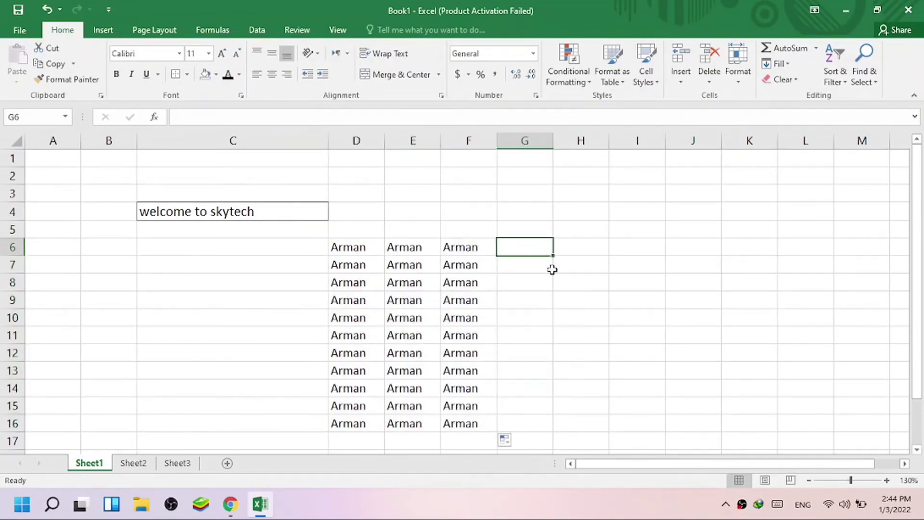
text(1)
click(563, 299)
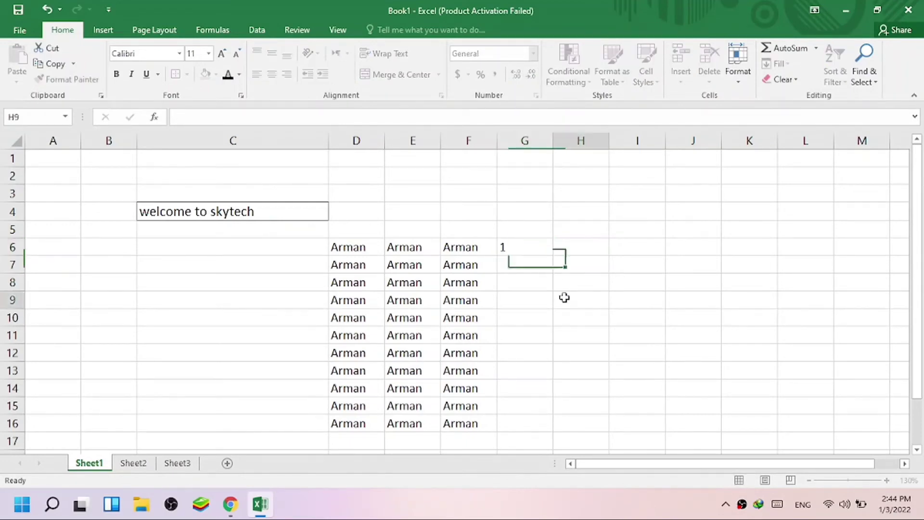
click(533, 249)
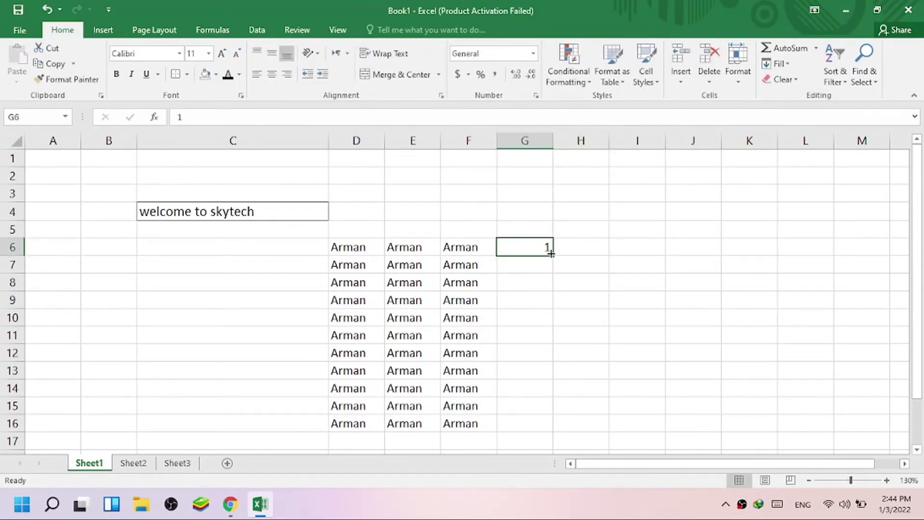
drag(554, 257, 554, 257)
key(ctrl)
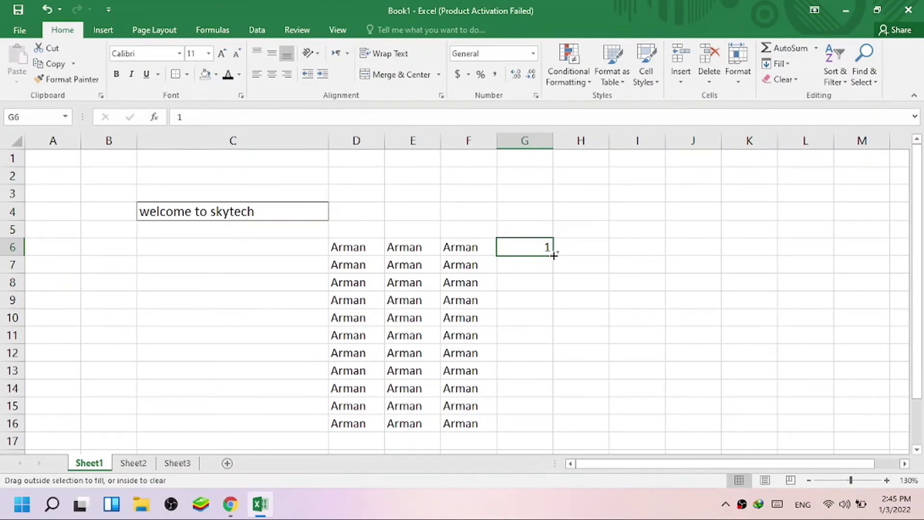
drag(553, 256, 559, 429)
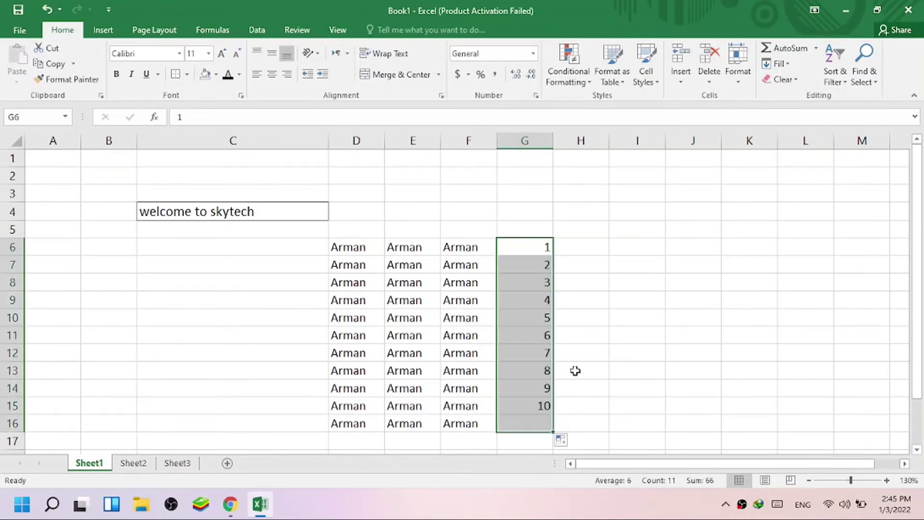
click(571, 248)
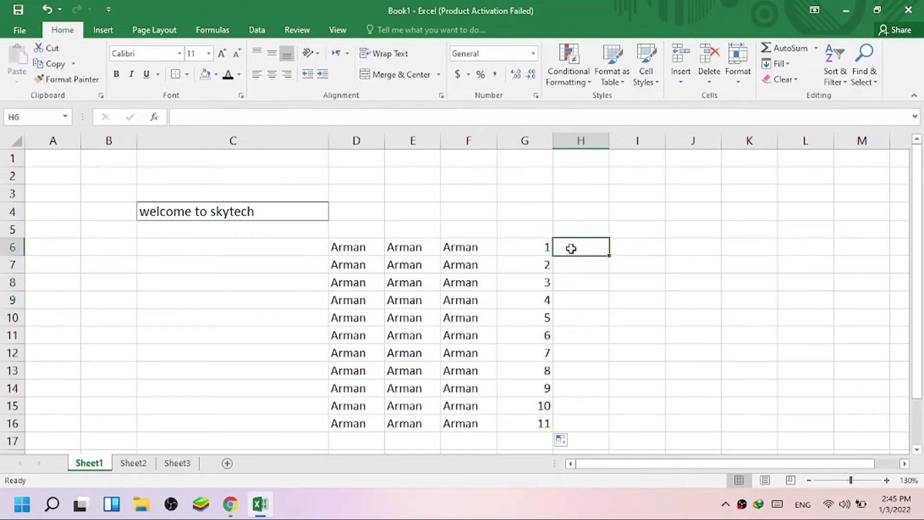
Enter 51 in cell H6 and fill it down to H16 as a number series increasing by one.
text(51)
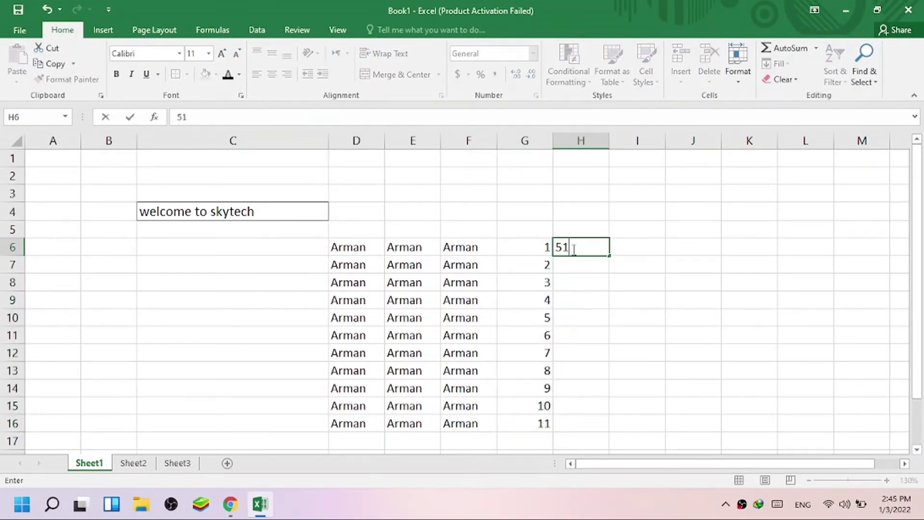
click(622, 293)
click(594, 249)
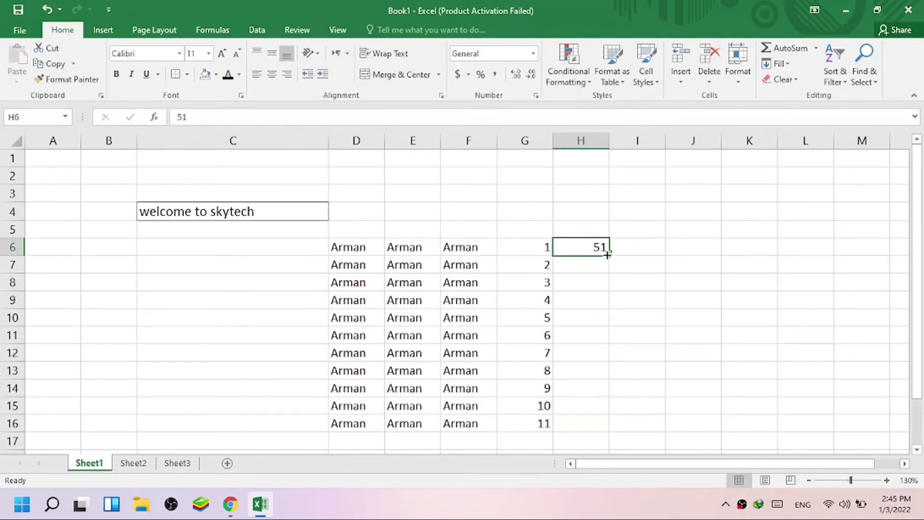
drag(609, 256, 616, 437)
click(694, 300)
click(599, 426)
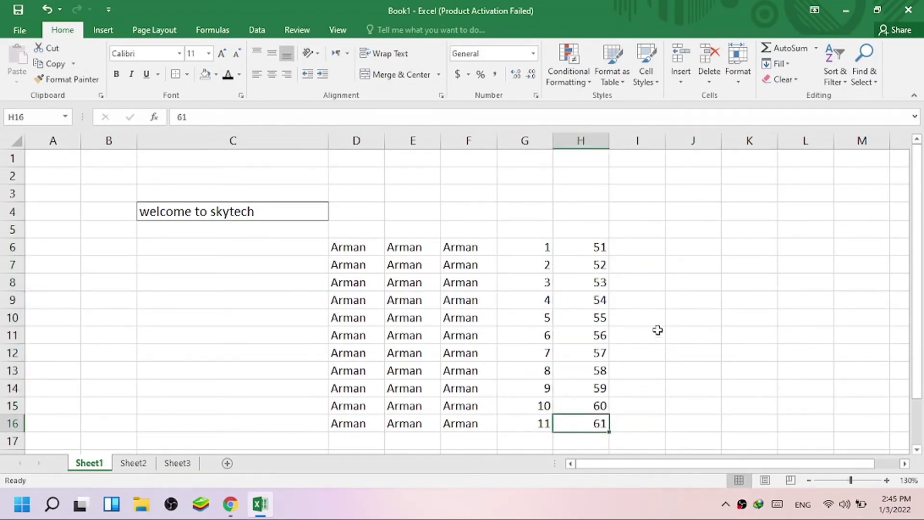
Enter 2 in cell I6 and 4 in I7, and extend both down to I16 as a series increasing by two.
click(646, 246)
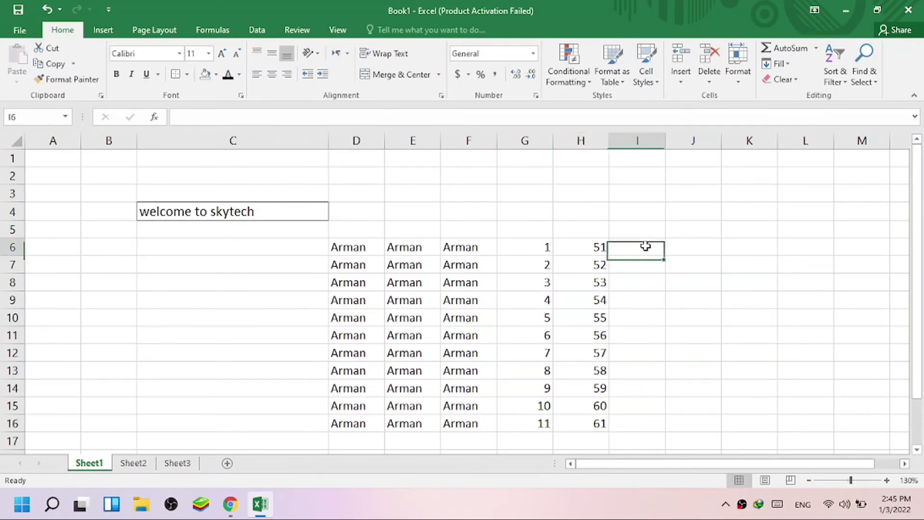
text(2)
click(644, 266)
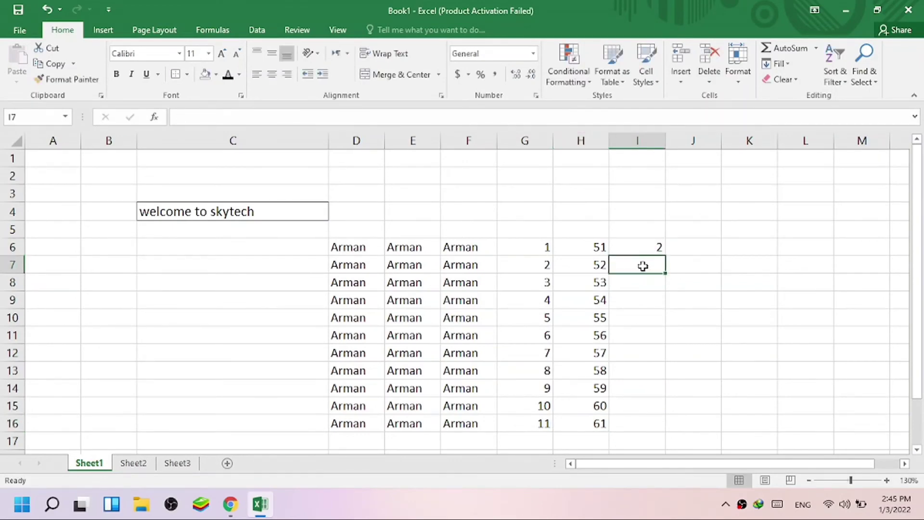
text(4)
click(687, 282)
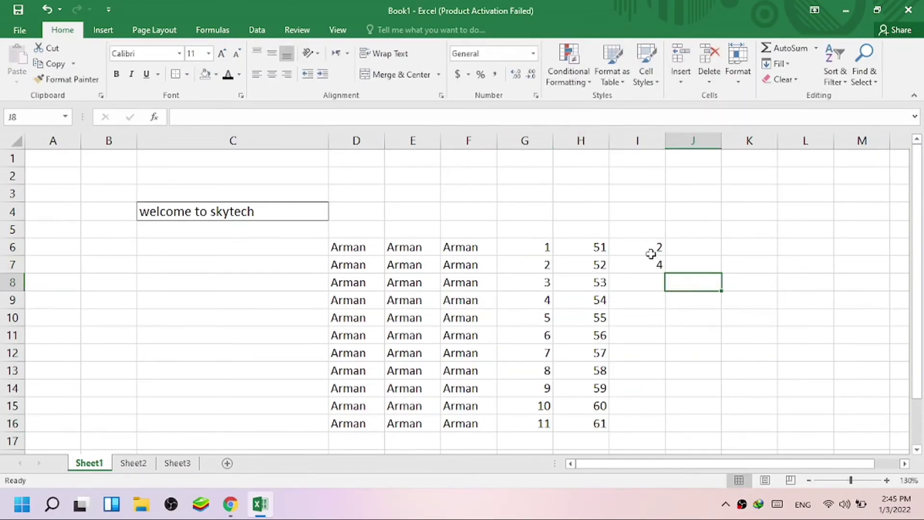
drag(647, 245, 679, 430)
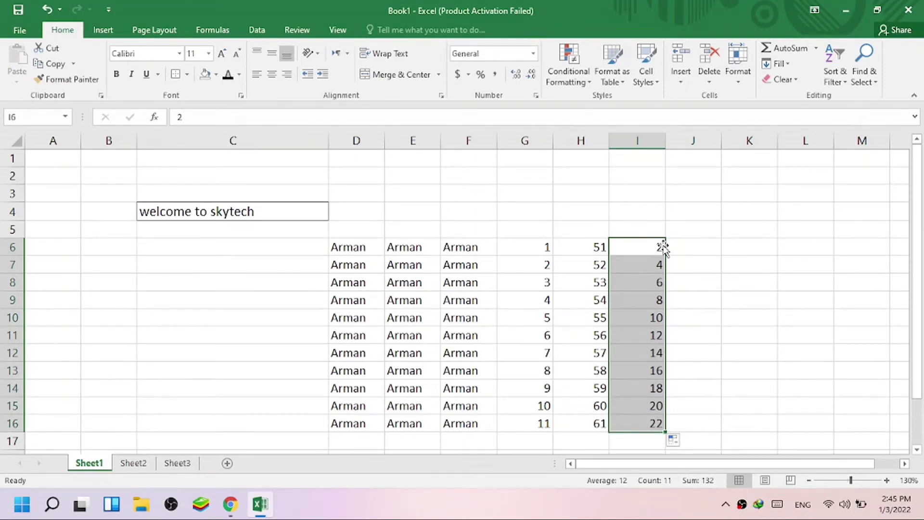
Enter sun in cell J6 and fill it down to J16 as a series of abbreviated weekday names.
click(677, 249)
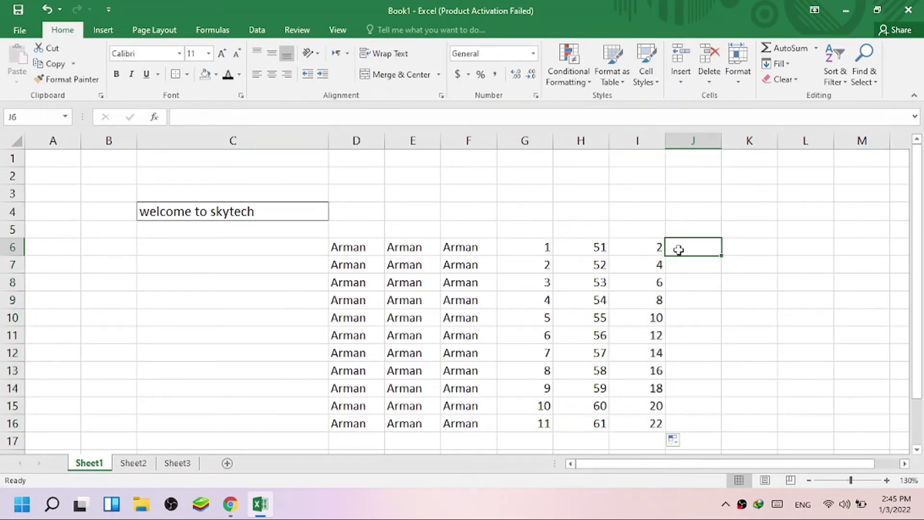
text(sun)
click(716, 334)
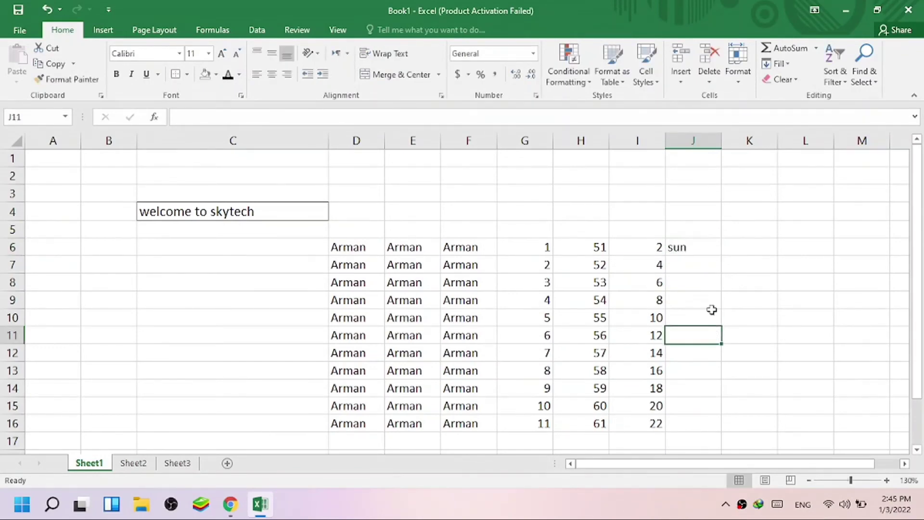
click(700, 247)
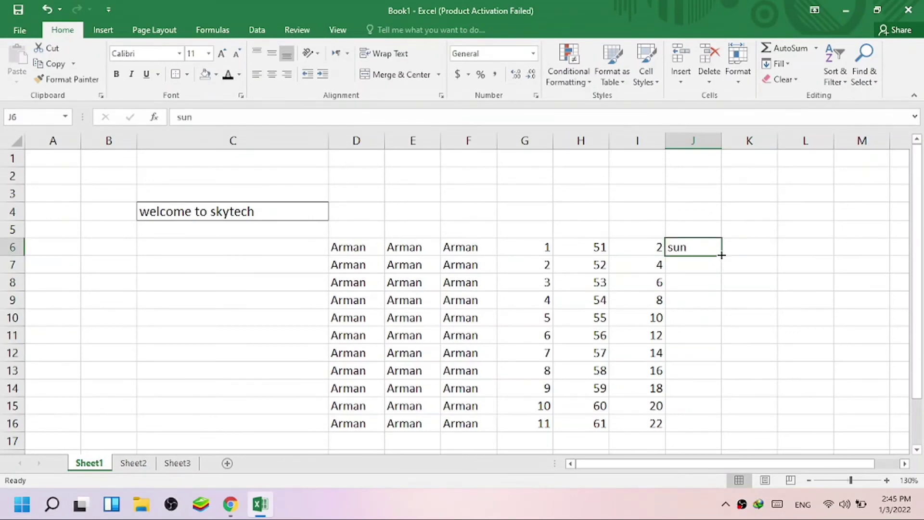
drag(722, 255, 722, 432)
Enter feb in cell K6 and fill it down to K16 as a series of abbreviated month names.
click(745, 251)
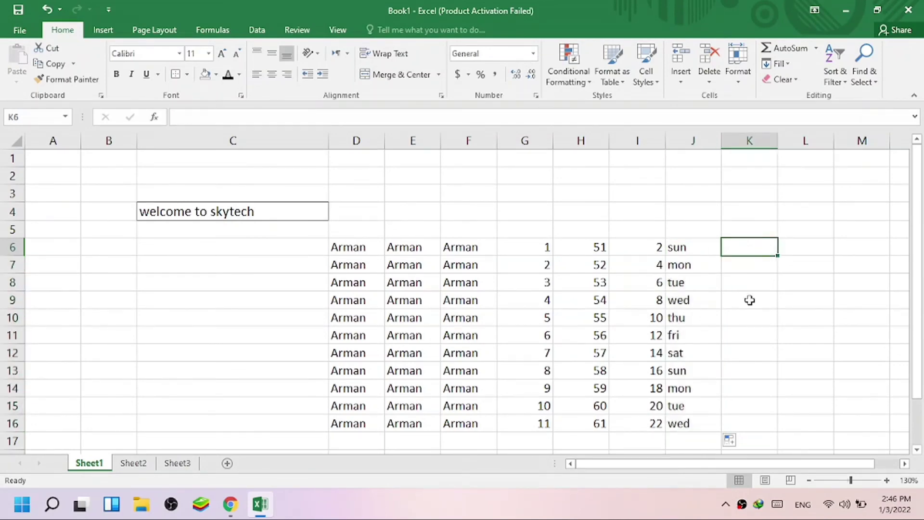
text(feb)
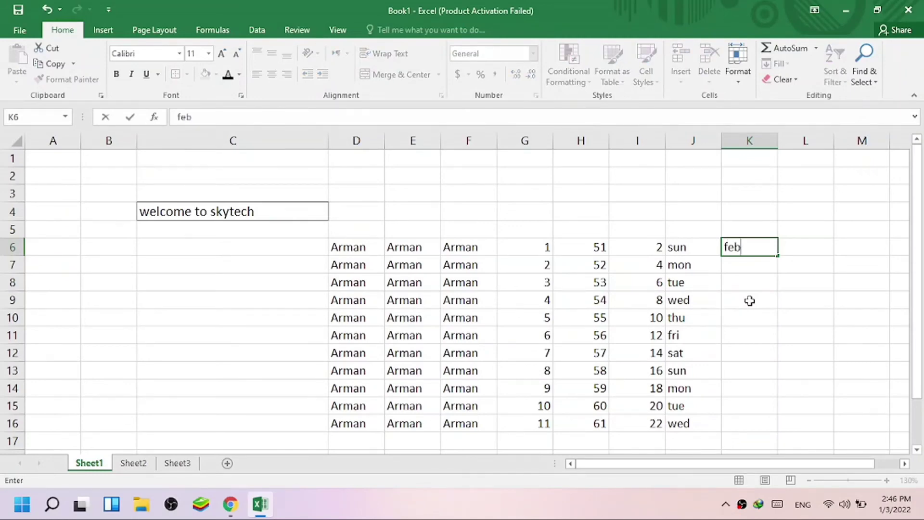
click(750, 300)
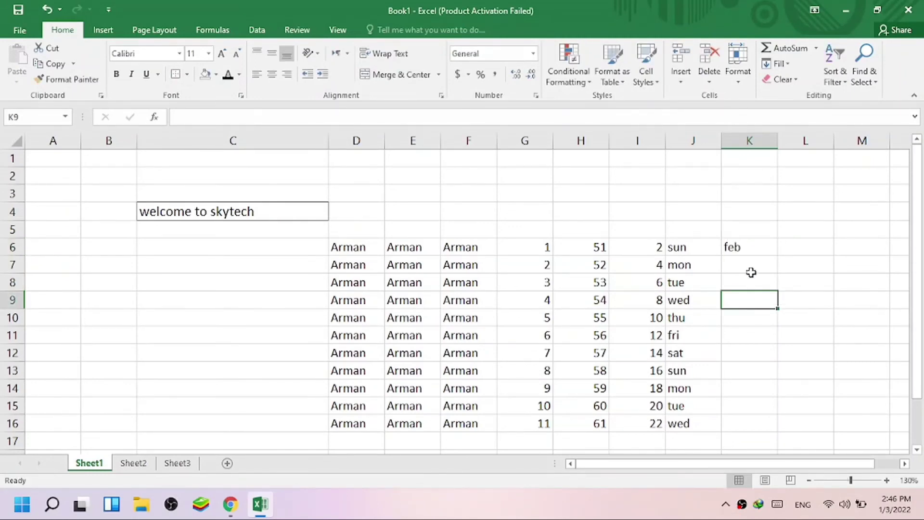
click(754, 249)
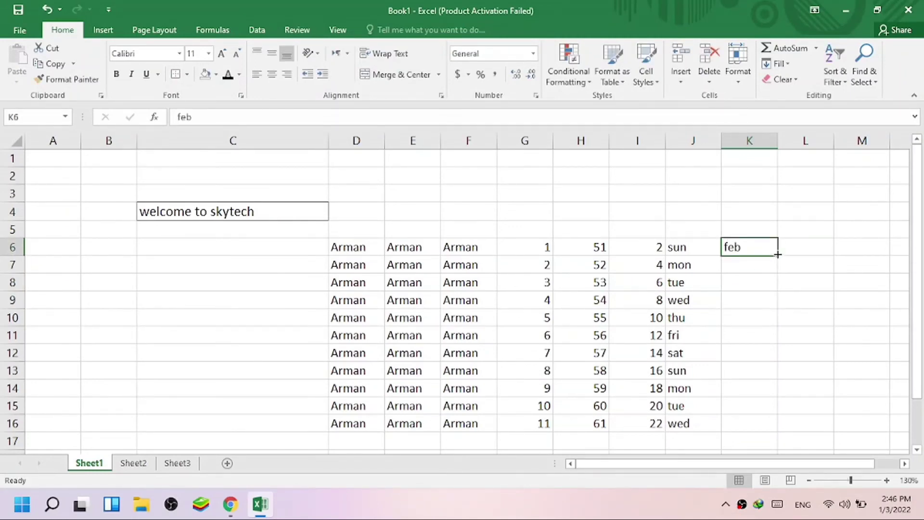
drag(777, 254, 802, 432)
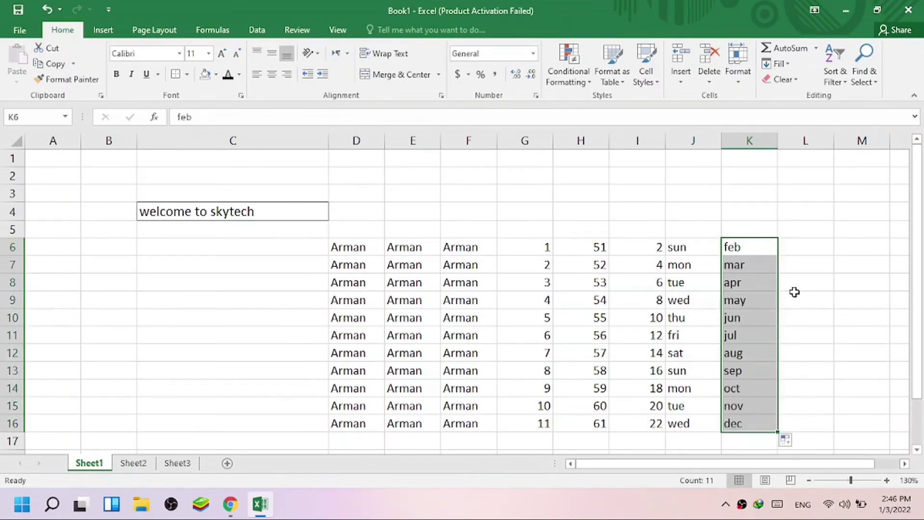
Enter the date 1-jan-2022 in cell L6 and fill it down to L16 as a daily date series.
click(794, 247)
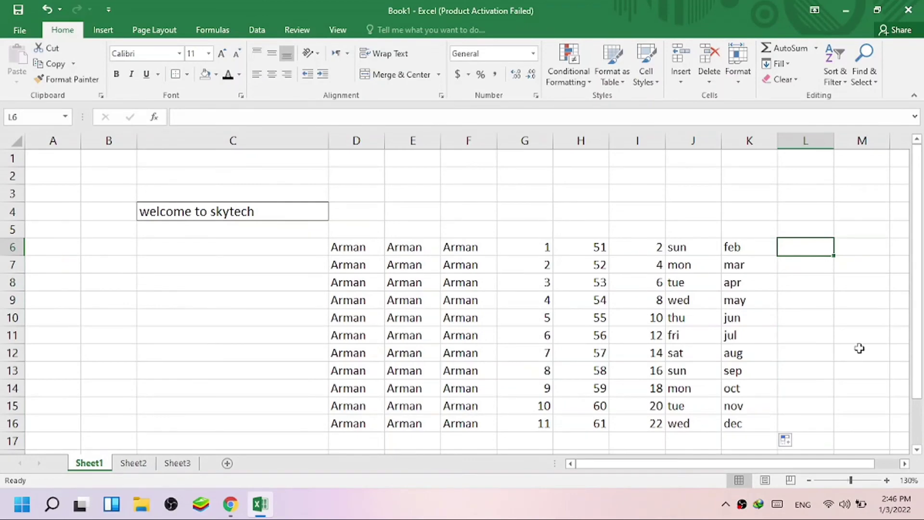
text(1-)
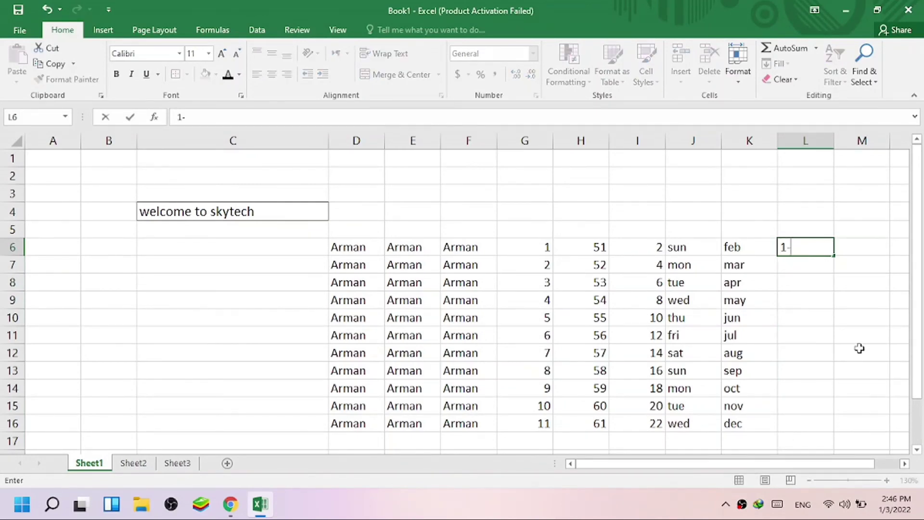
text(jan-2022)
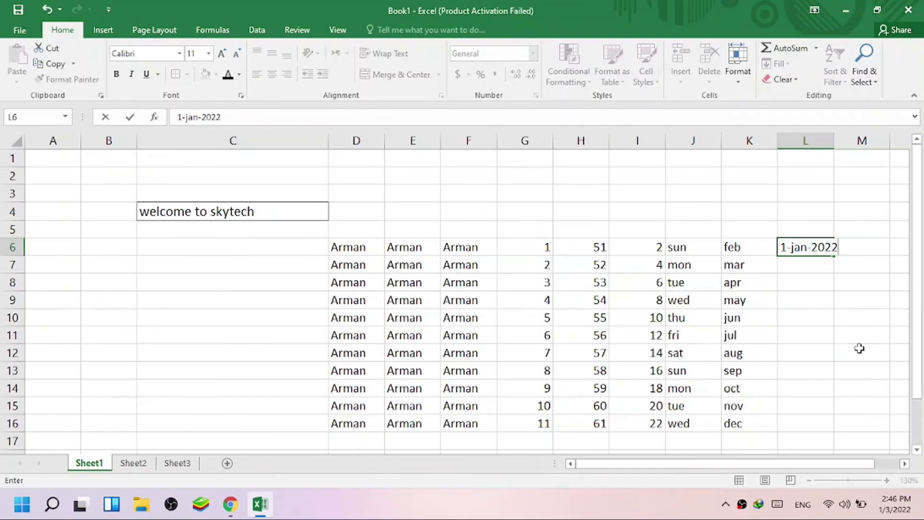
click(859, 345)
click(809, 244)
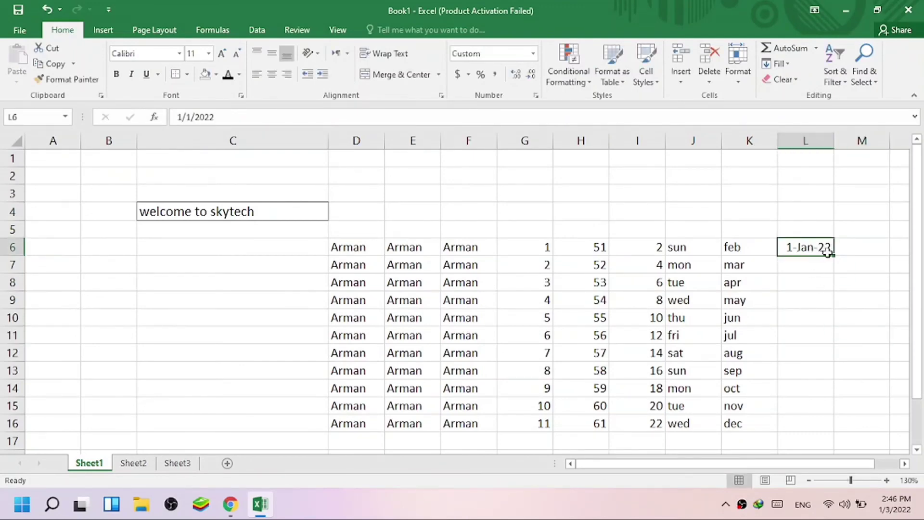
drag(833, 254, 832, 432)
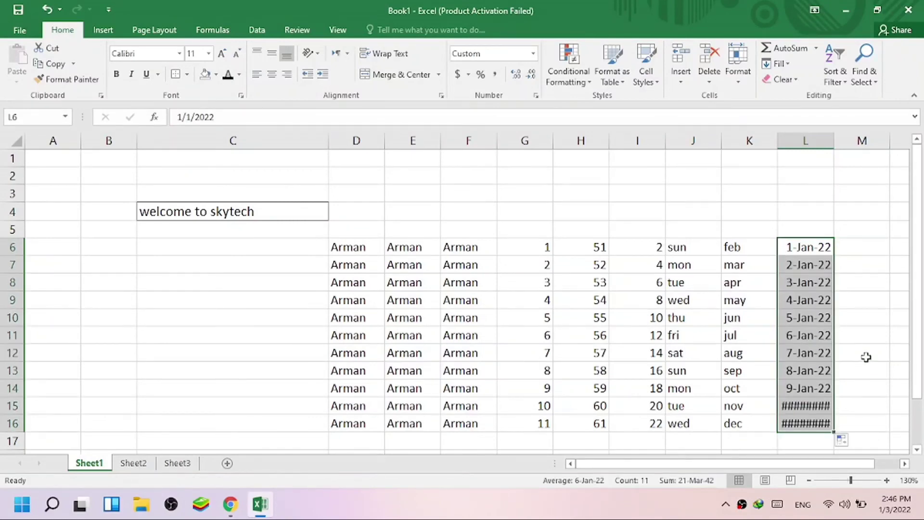
AutoFit the width of column L so its dates fit.
scroll(863, 356, down, 2)
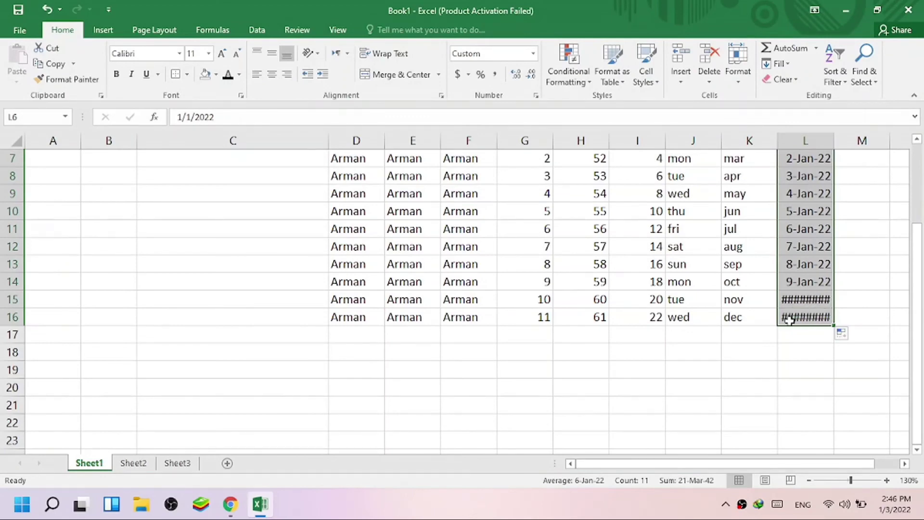
scroll(804, 376, up, 1)
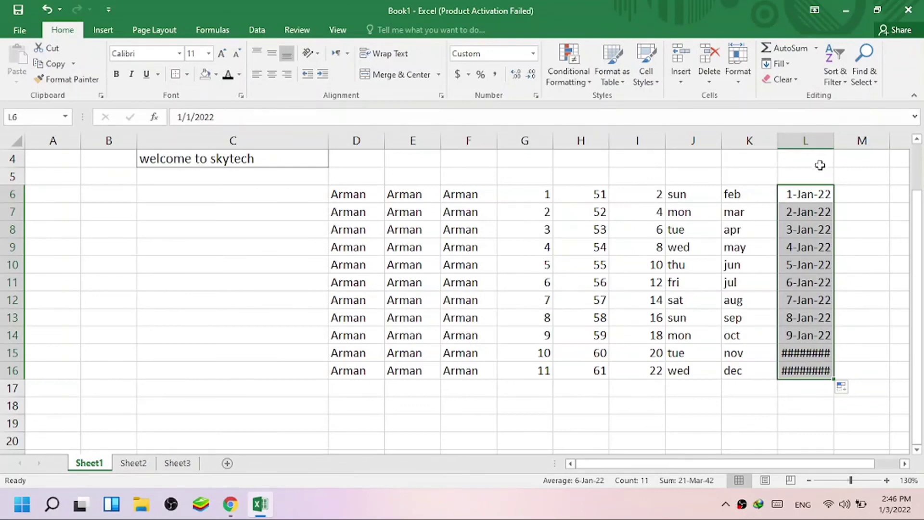
double_click(833, 141)
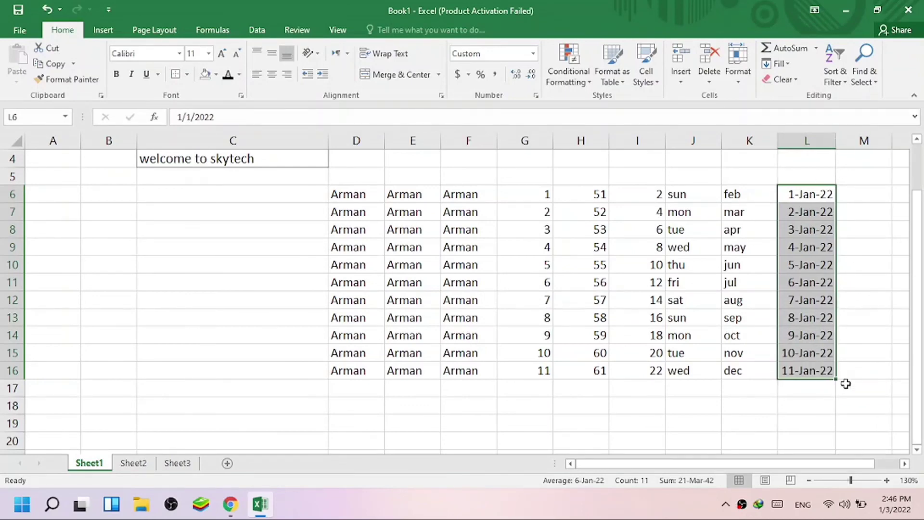
Clear the contents of the range D6 to D16 and of the row range D6 to L6.
scroll(837, 424, up, 1)
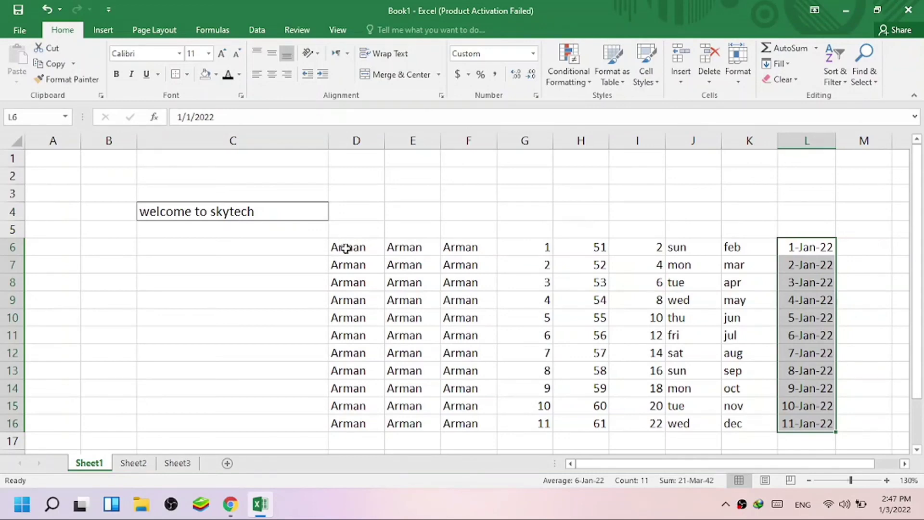
drag(345, 248, 350, 424)
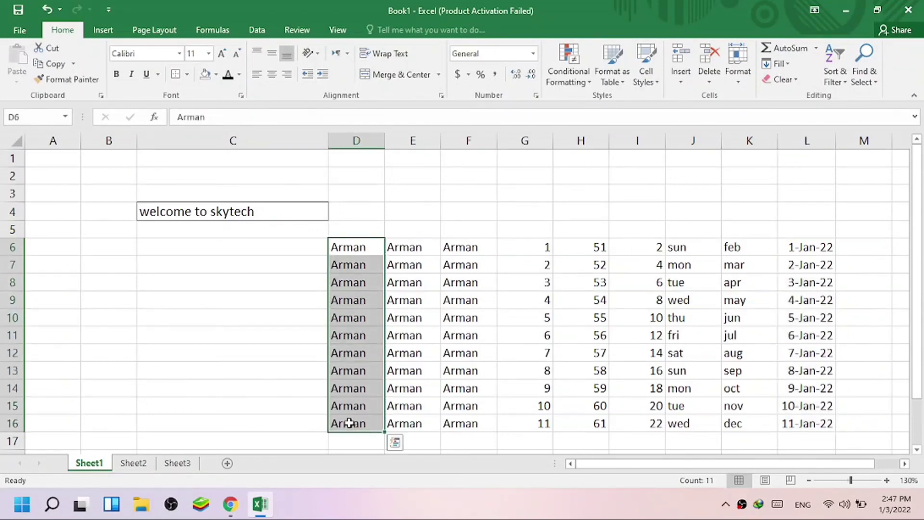
key(Delete)
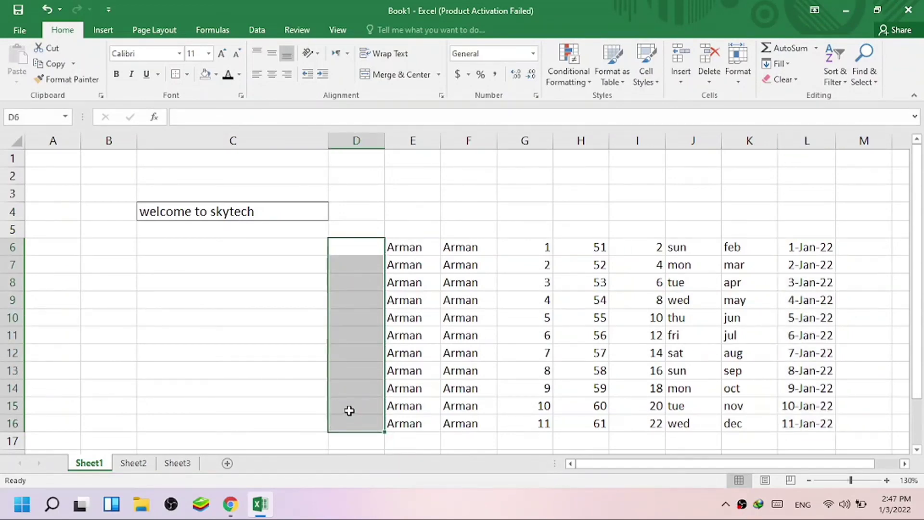
drag(366, 248, 833, 252)
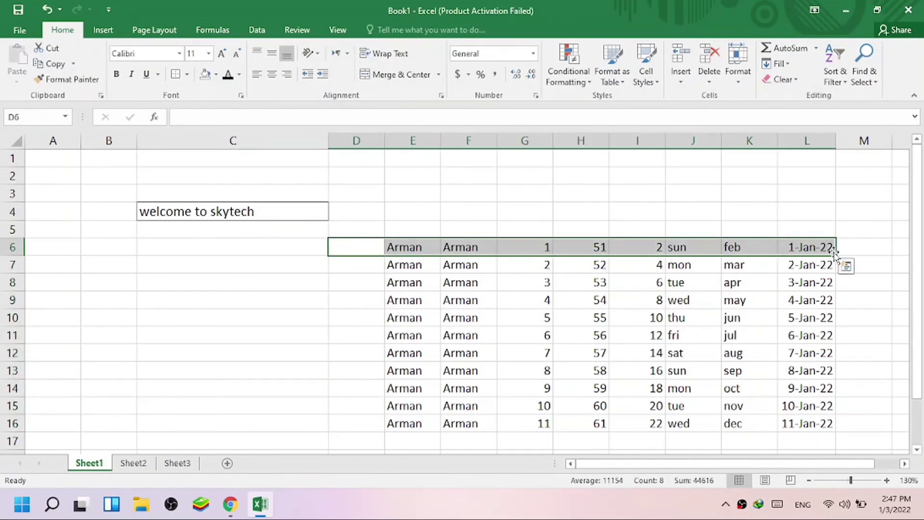
key(Delete)
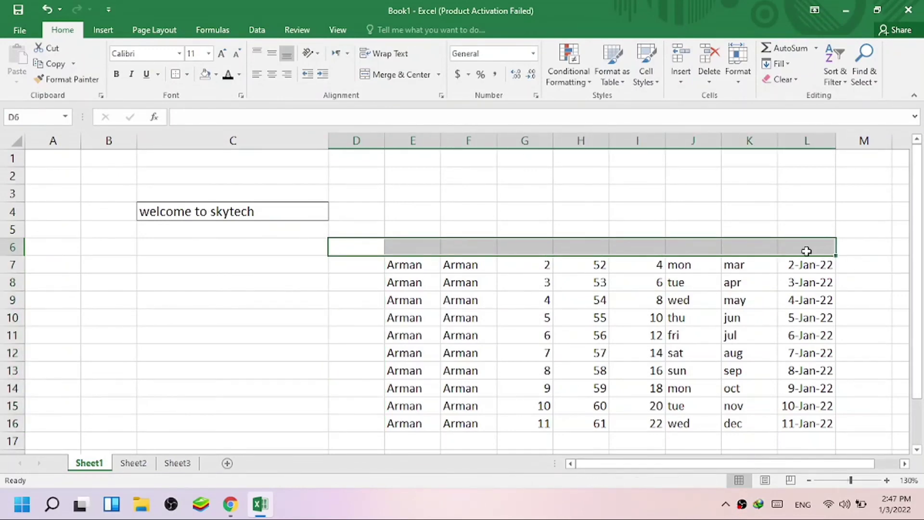
Clear the contents of the entire row 8 and the entire column E.
click(15, 284)
key(Delete)
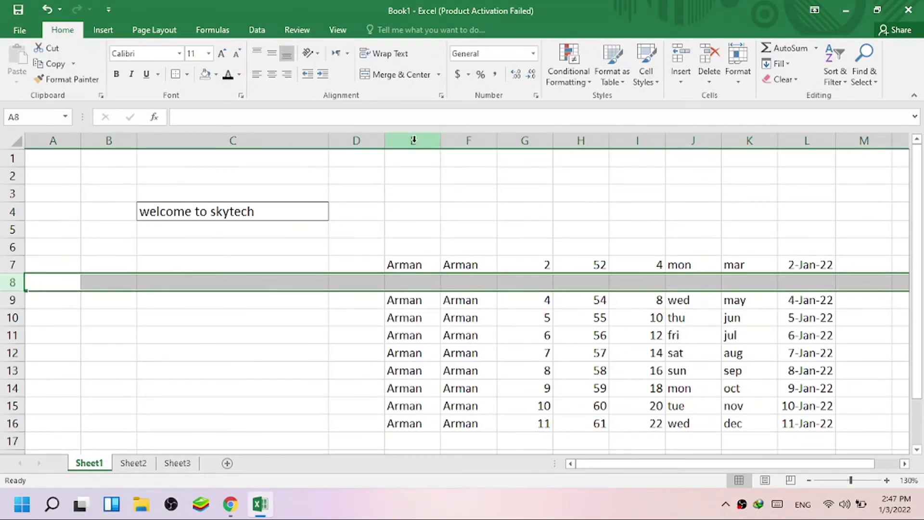
click(413, 140)
key(Delete)
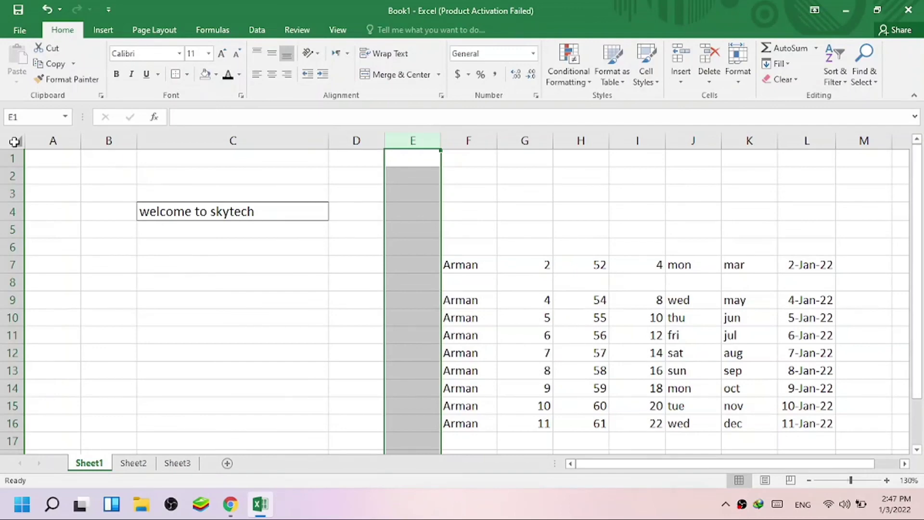
Clear the contents of the whole worksheet and narrow column C, giving all columns the same width.
click(15, 141)
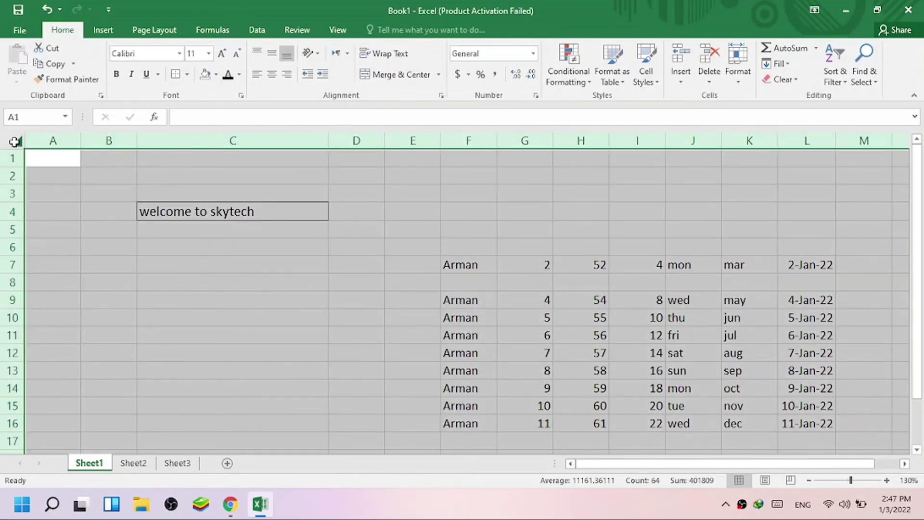
key(Delete)
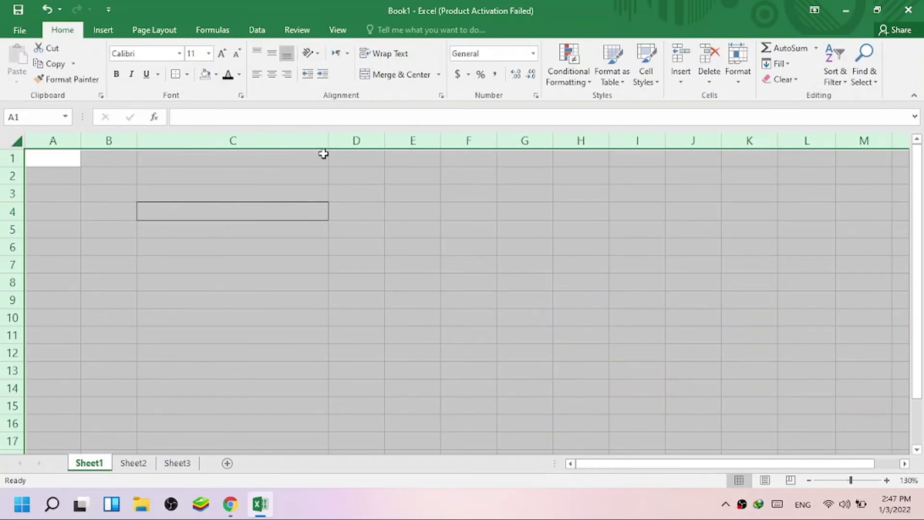
drag(328, 141, 192, 154)
click(326, 243)
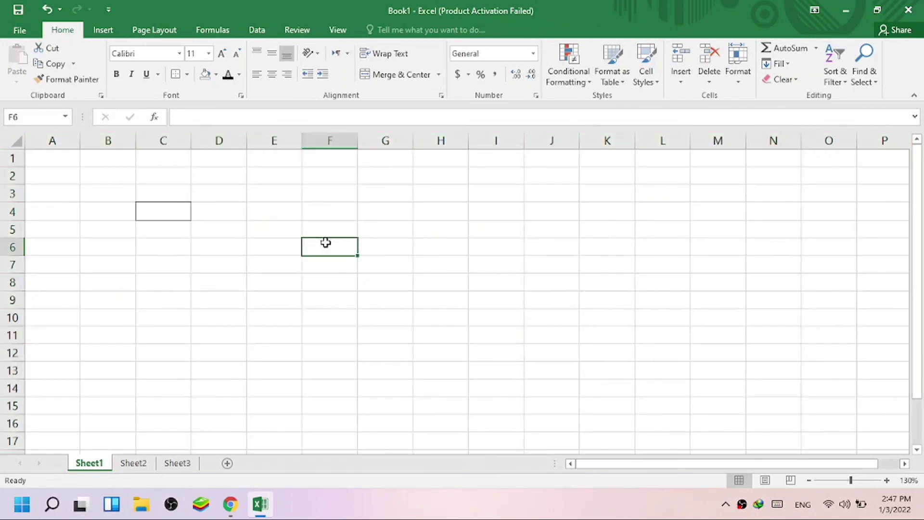